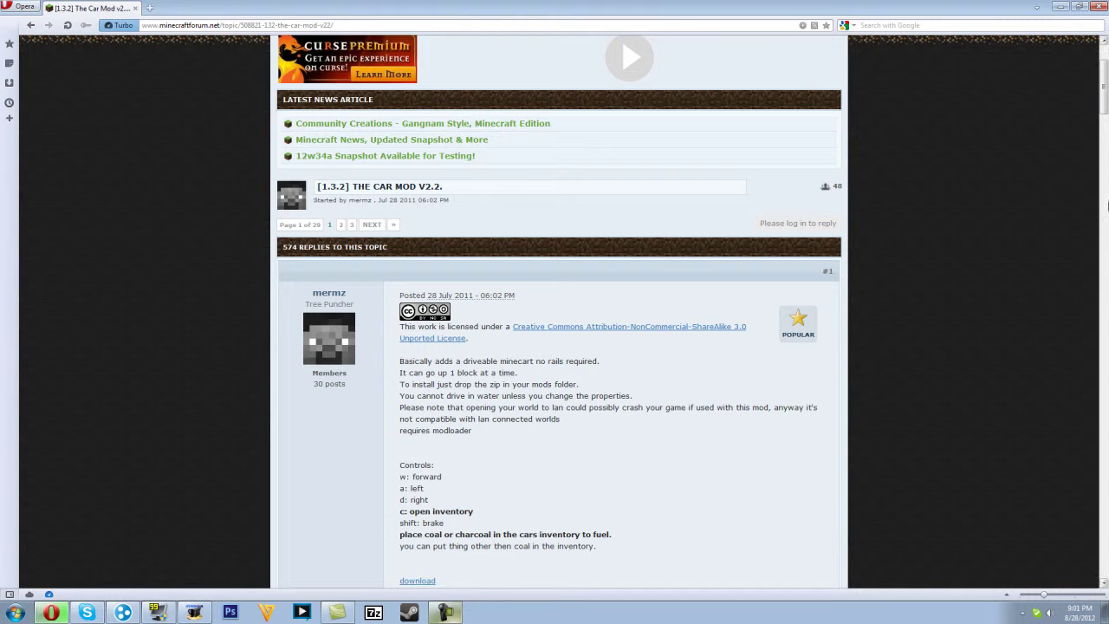
# Look through the forum topic for The Car Mod V2.2, including its description, controls and crafting recipes, and minimize the browser.
pyautogui.moveTo(1104, 111); pyautogui.dragTo(1102, 96)
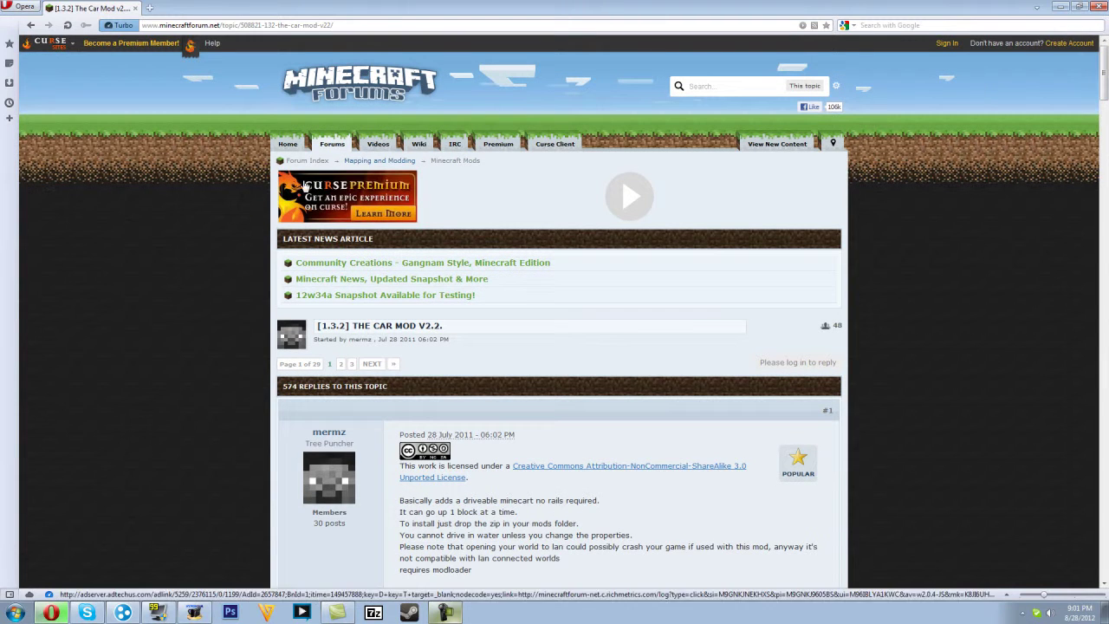
pyautogui.moveTo(363, 328); pyautogui.dragTo(451, 330)
pyautogui.click(450, 330)
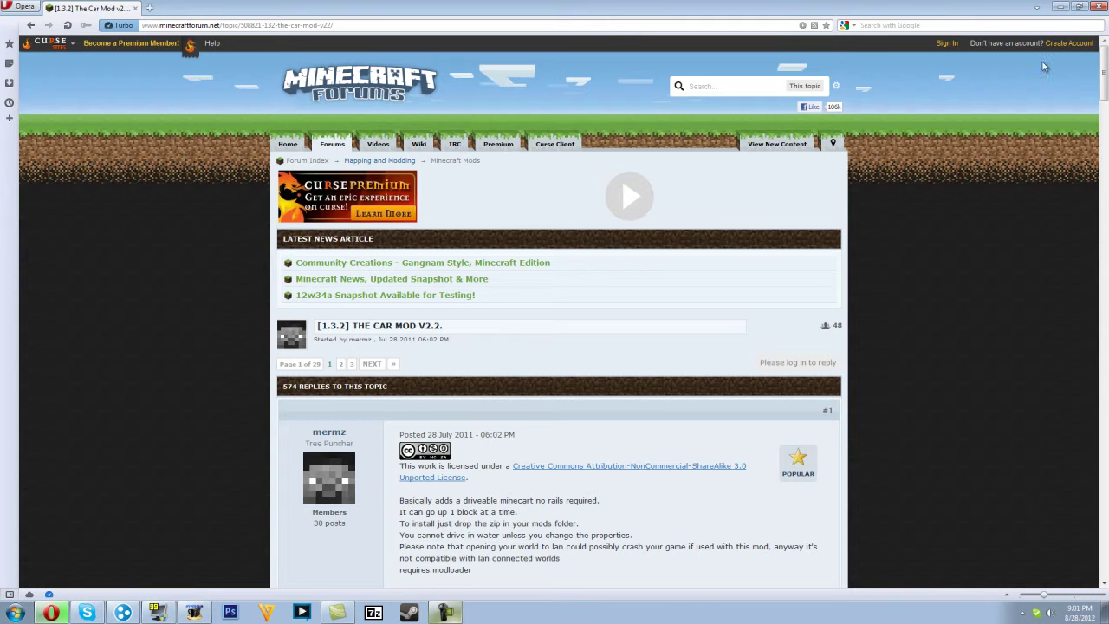
pyautogui.scroll(-3, 460, 373)
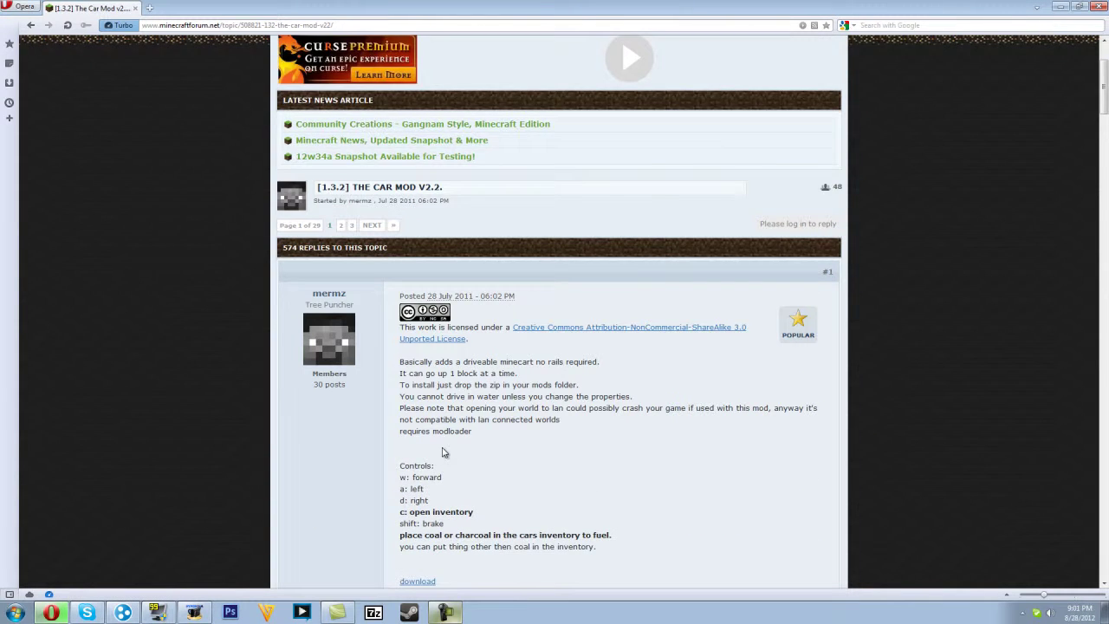
pyautogui.scroll(-10, 442, 451)
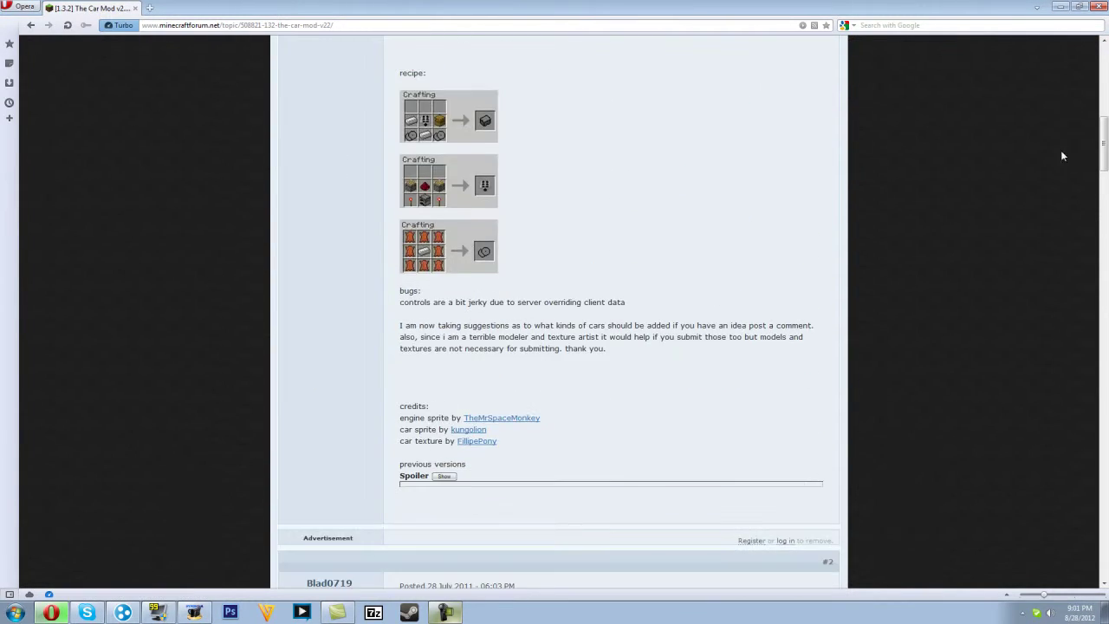
pyautogui.click(1060, 7)
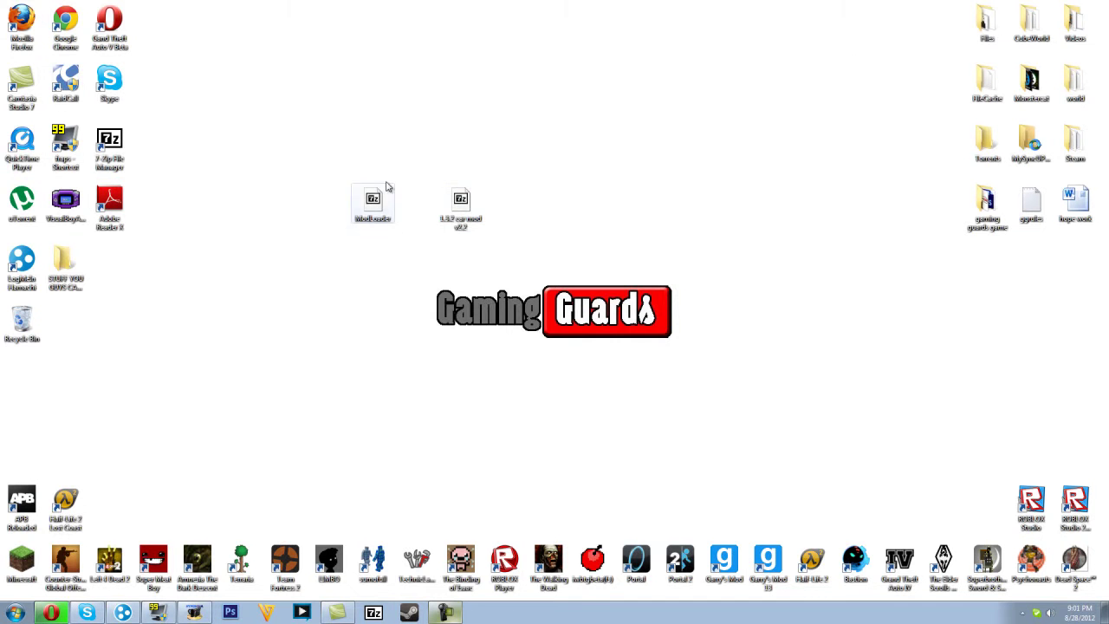
# Run Minecraft as administrator from the desktop and open the game location on disk through the launcher options.
pyautogui.moveTo(362, 160); pyautogui.dragTo(487, 244)
pyautogui.click(530, 236)
pyautogui.rightClick(26, 554)
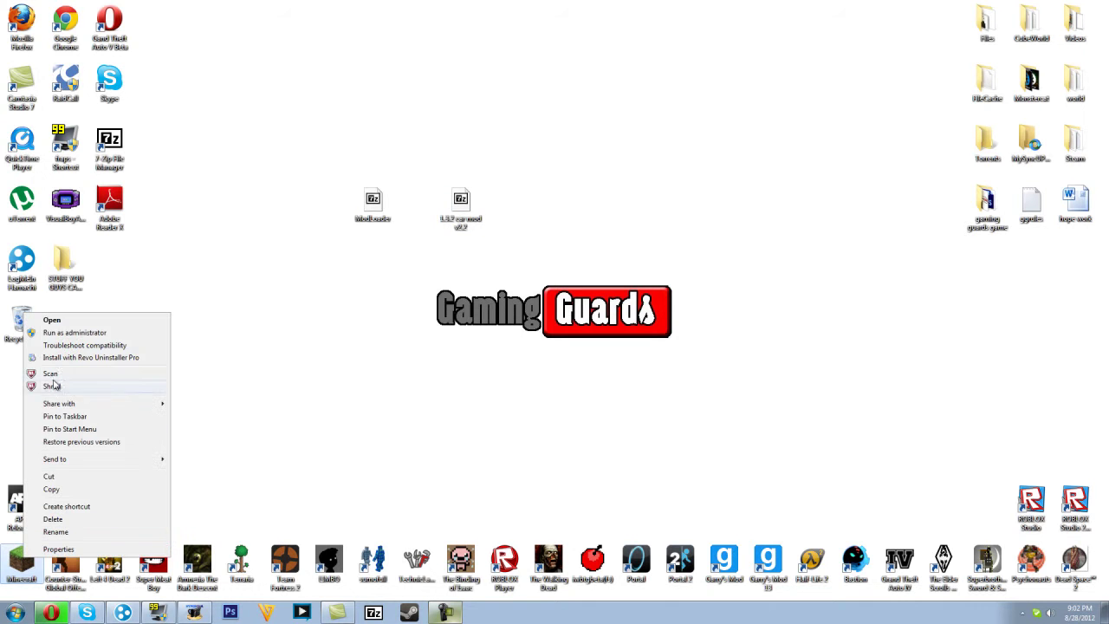
pyautogui.click(75, 333)
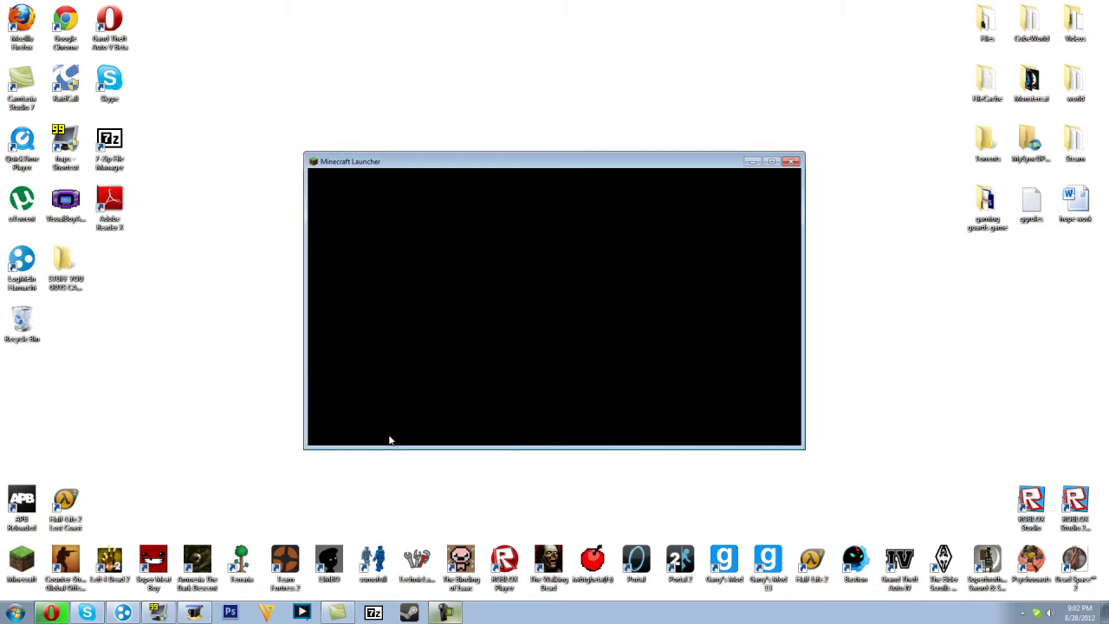
pyautogui.click(773, 404)
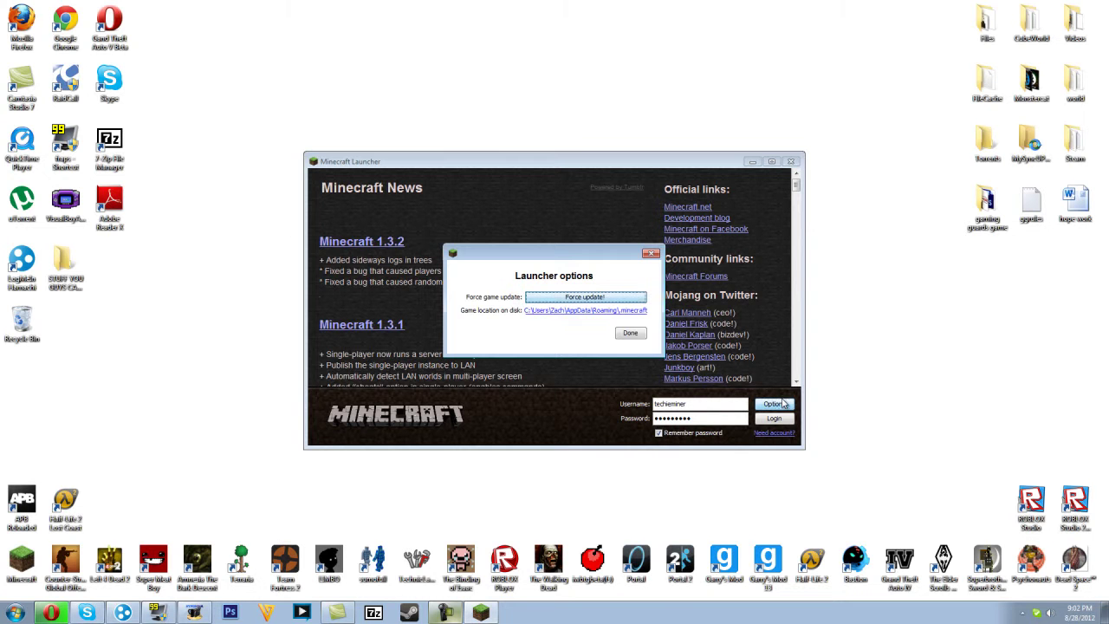
pyautogui.click(626, 313)
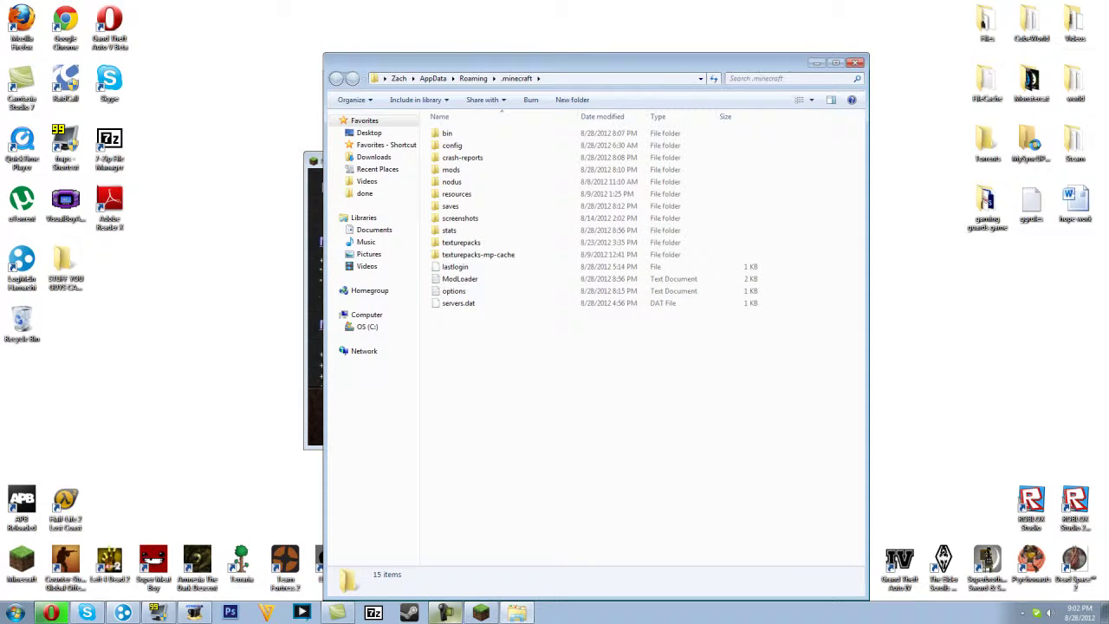
# Open the Roaming folder by running %appdata% from the Start search, and open its .minecraft folder.
pyautogui.press('super')
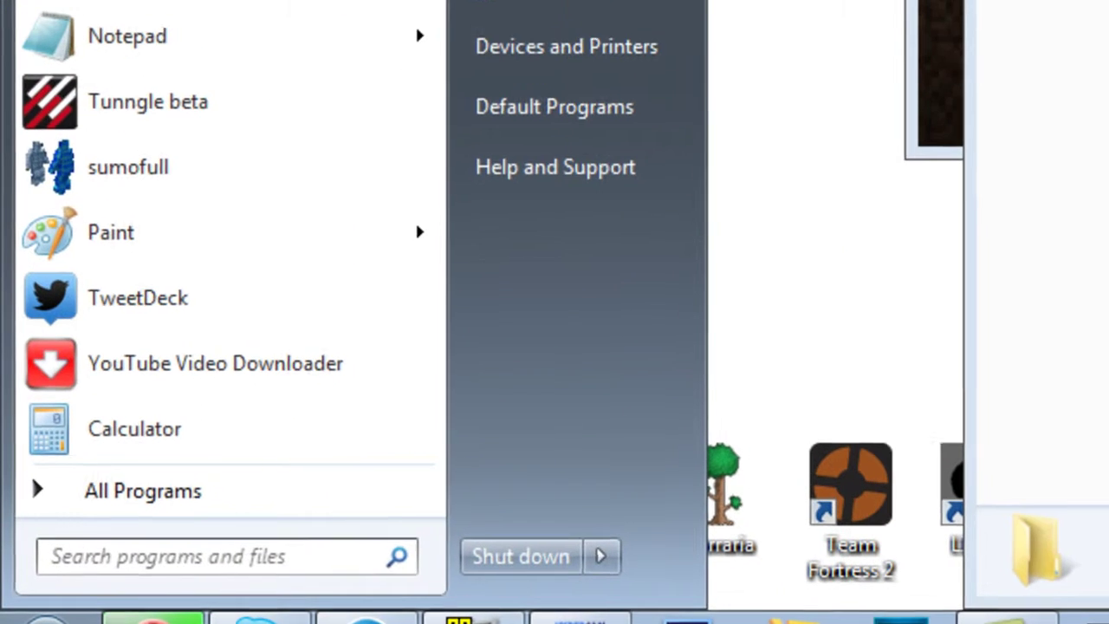
pyautogui.write('%')
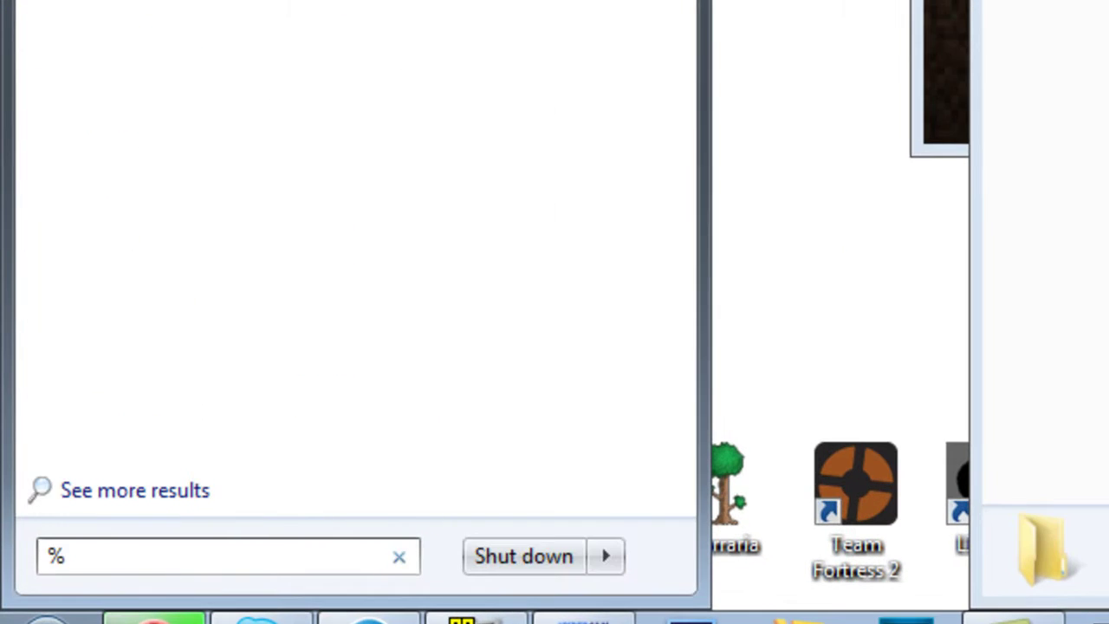
pyautogui.press('BackSpace')
pyautogui.write('apda')
pyautogui.press('BackSpace')
pyautogui.press('BackSpace')
pyautogui.write('pdata%')
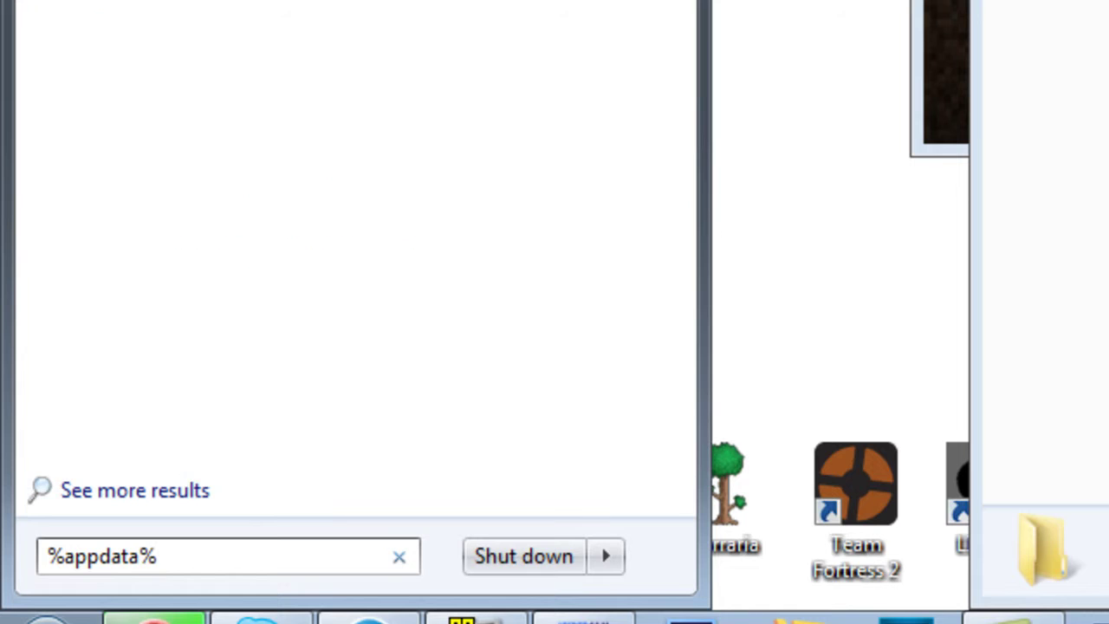
pyautogui.press('Return')
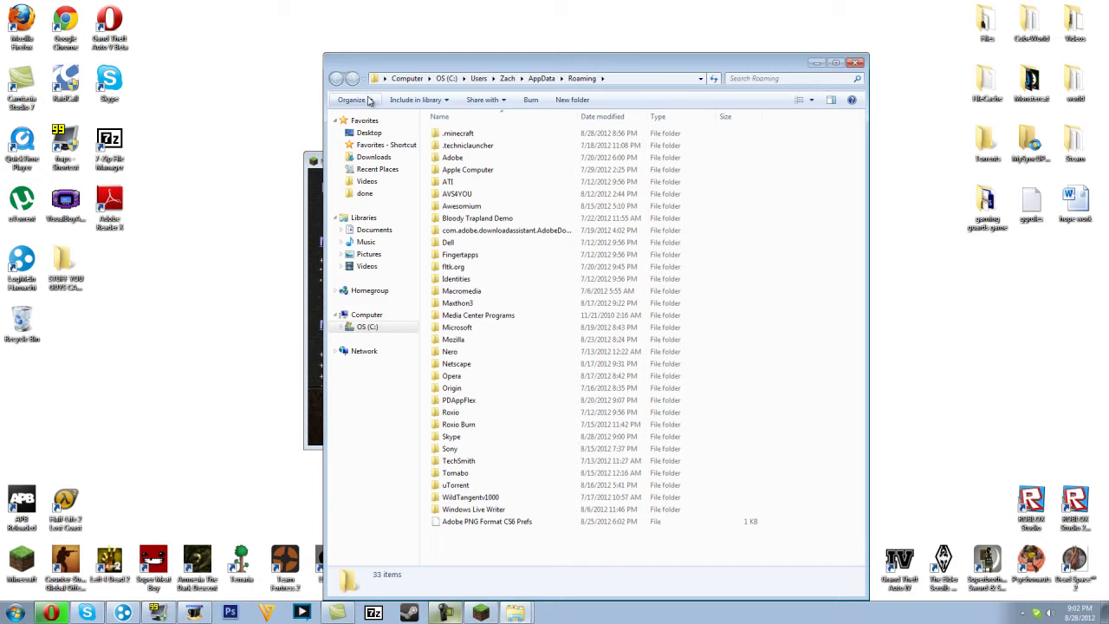
pyautogui.doubleClick(490, 133)
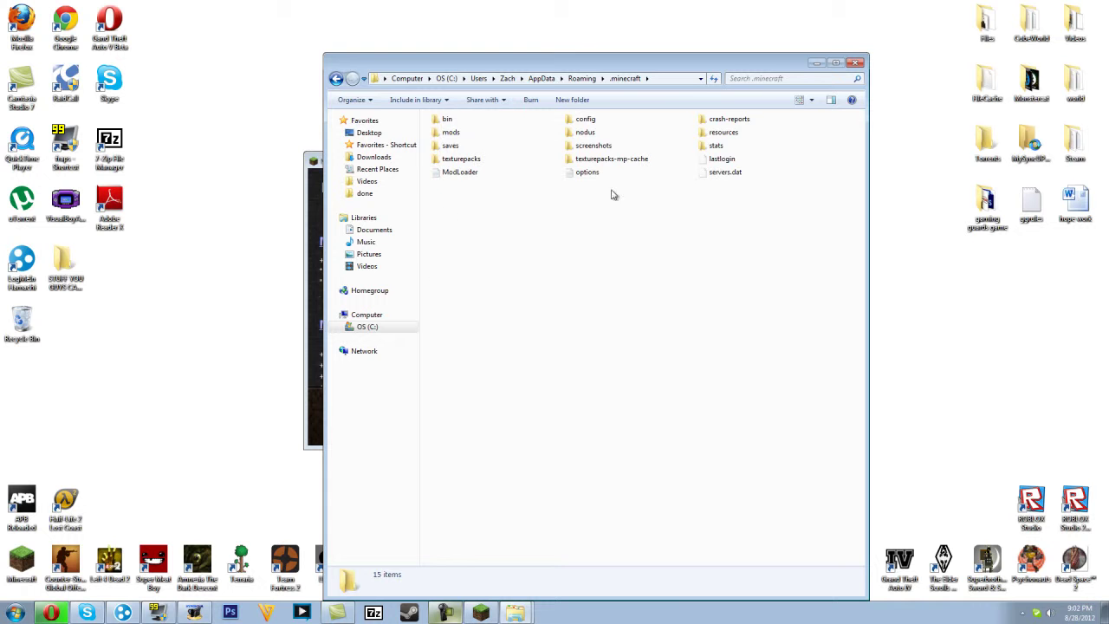
# Snap the .minecraft window to the right half of the screen and close the duplicate .minecraft window.
pyautogui.moveTo(745, 68); pyautogui.dragTo(1107, 69)
pyautogui.click(477, 57)
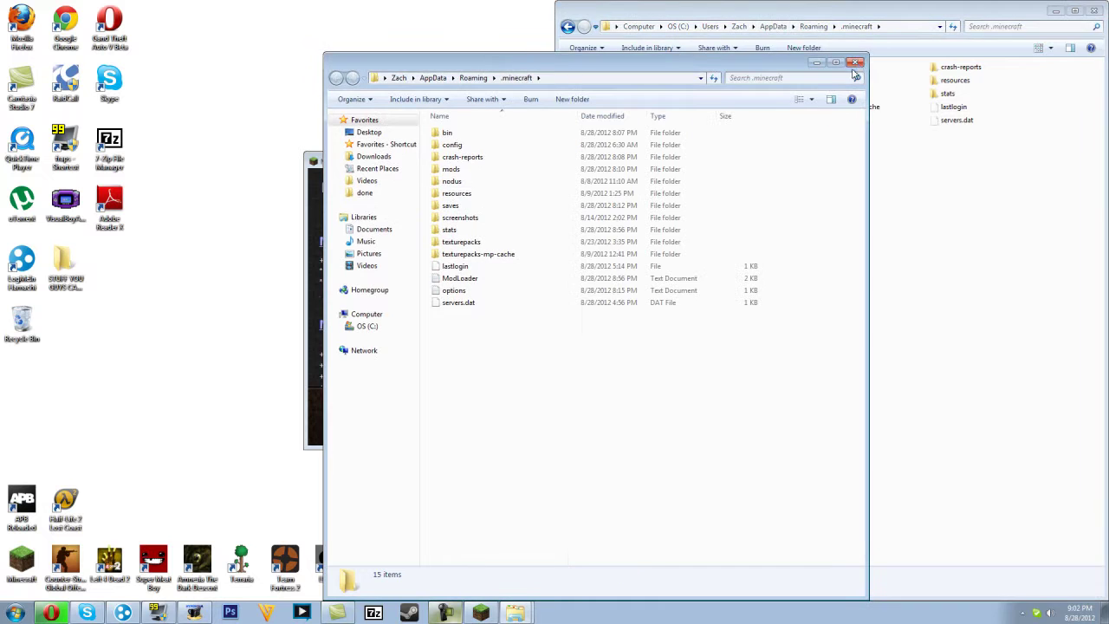
pyautogui.click(854, 63)
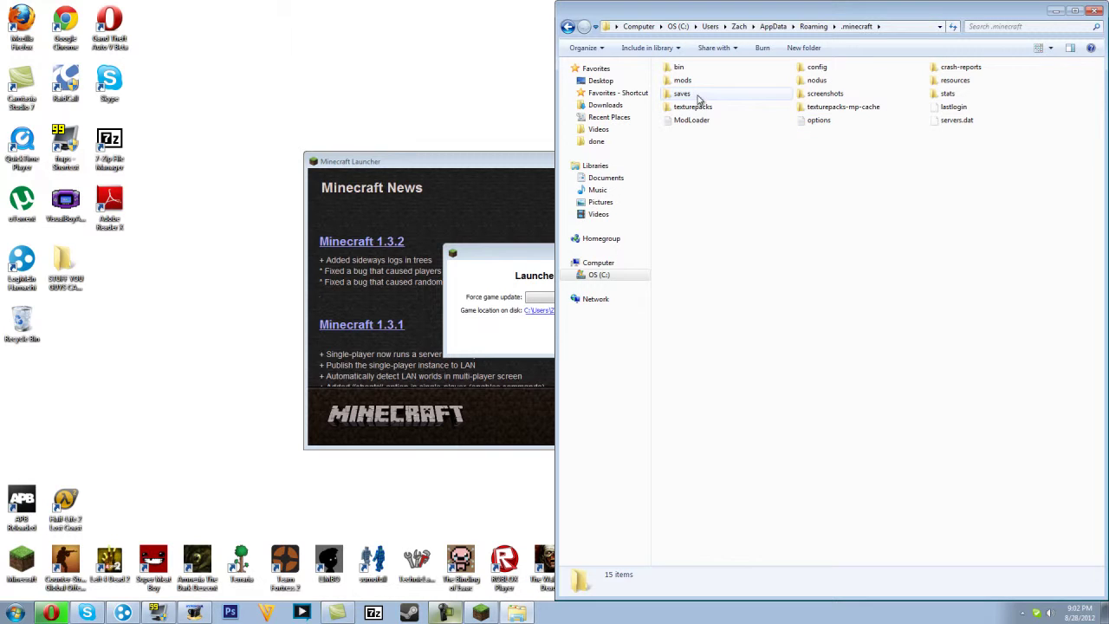
# Copy the .minecraft folder from Roaming and paste it onto the desktop as a backup.
pyautogui.click(814, 26)
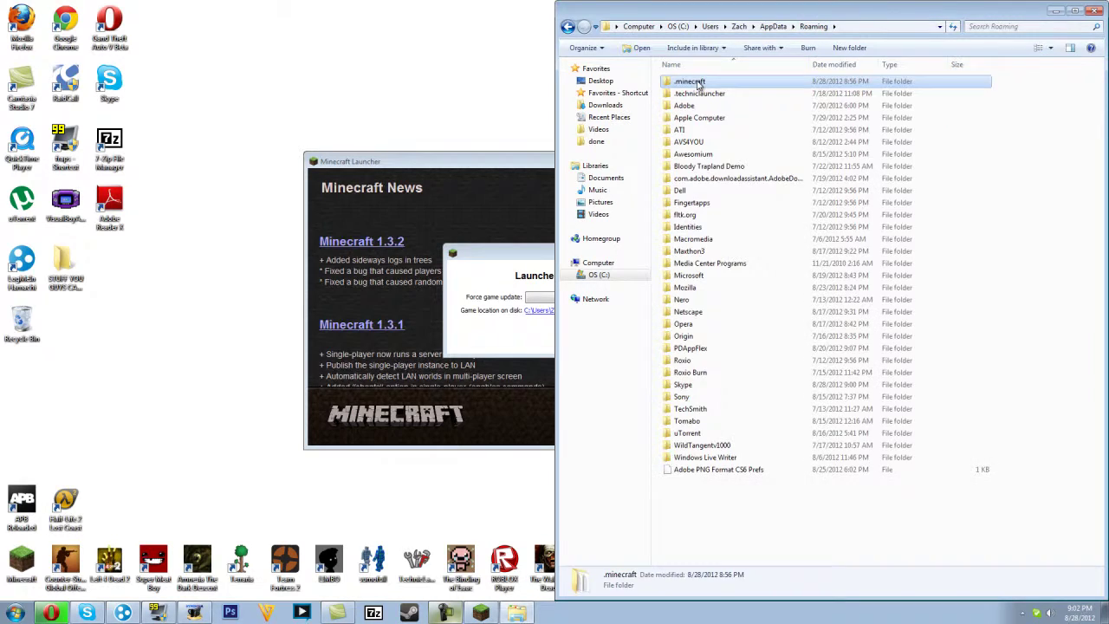
pyautogui.rightClick(698, 82)
pyautogui.click(746, 250)
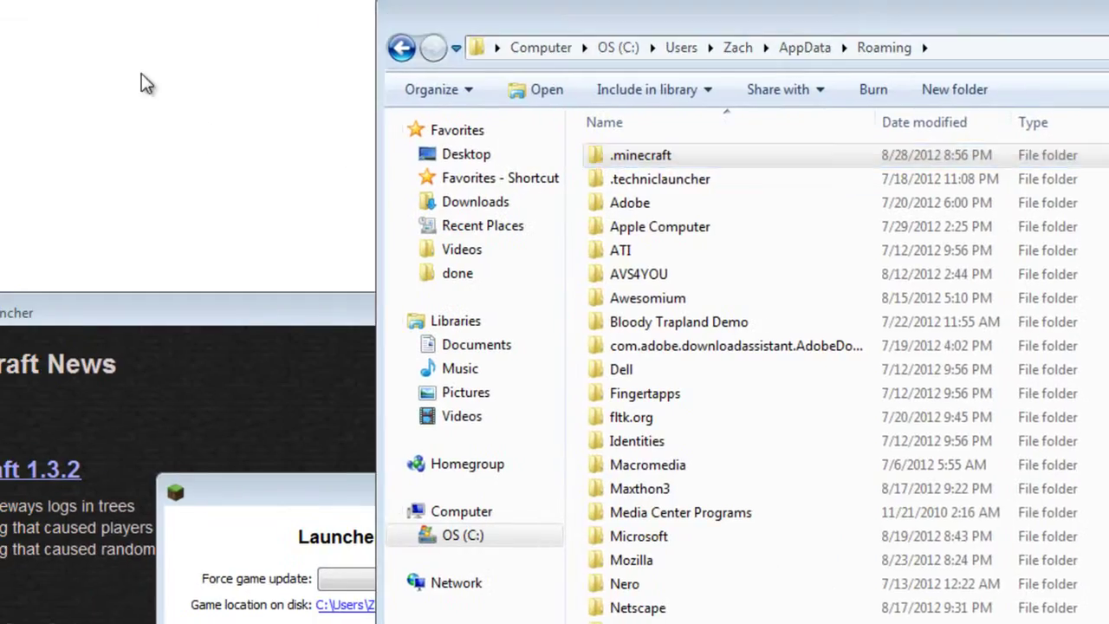
pyautogui.rightClick(141, 73)
pyautogui.click(222, 201)
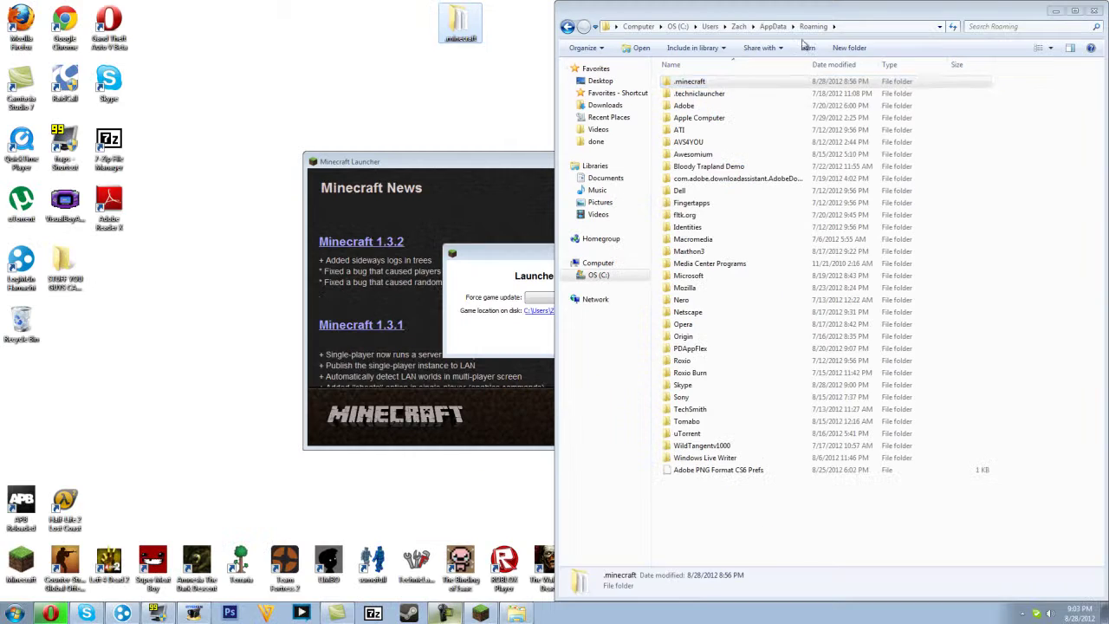
# Open the original .minecraft folder in Roaming and try to delete everything inside it.
pyautogui.click(734, 81)
pyautogui.doubleClick(732, 77)
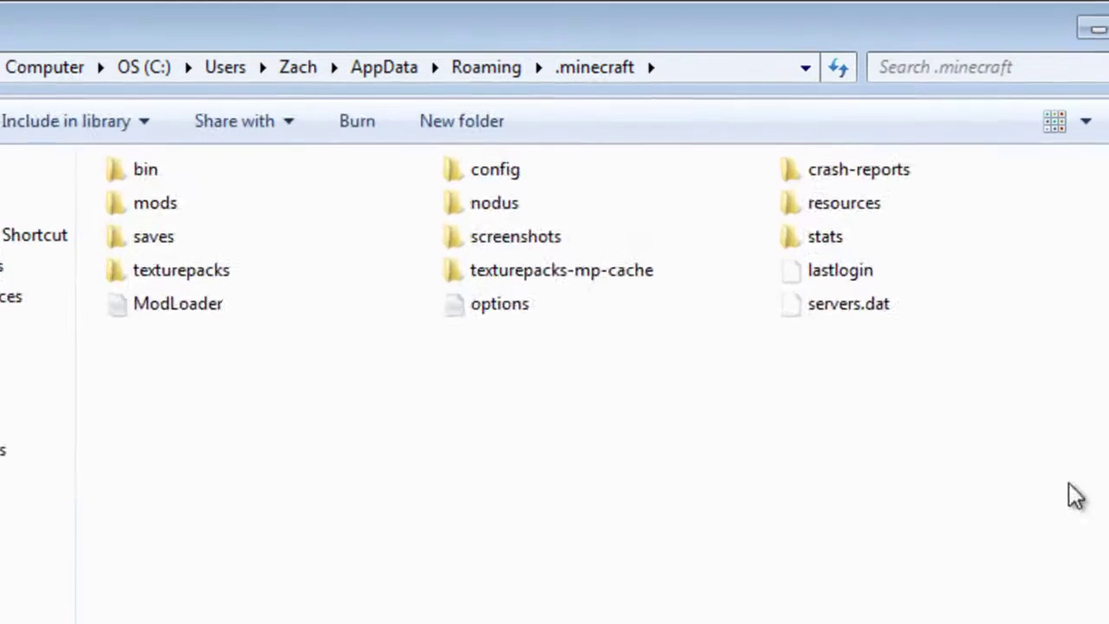
pyautogui.moveTo(1052, 195); pyautogui.dragTo(650, 56)
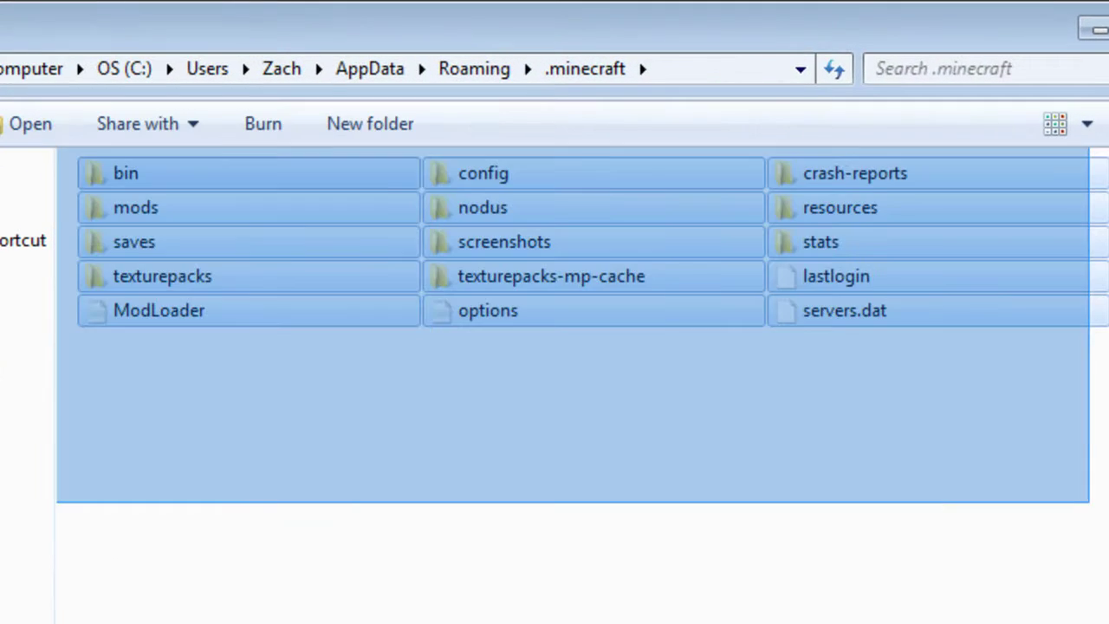
pyautogui.moveTo(57, 148); pyautogui.dragTo(57, 148)
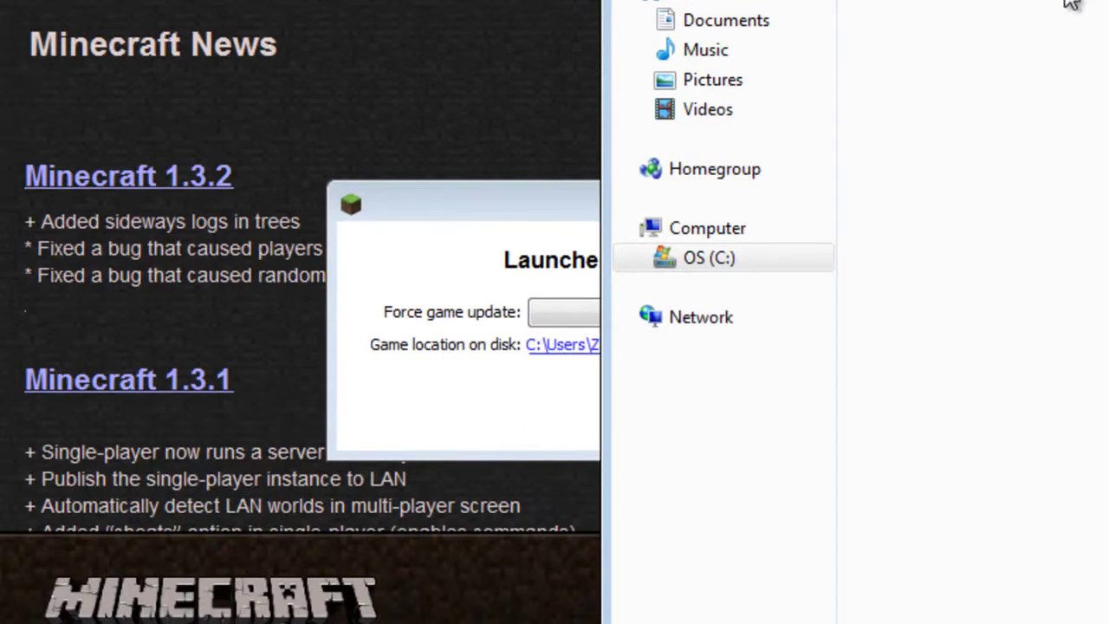
pyautogui.press('Delete')
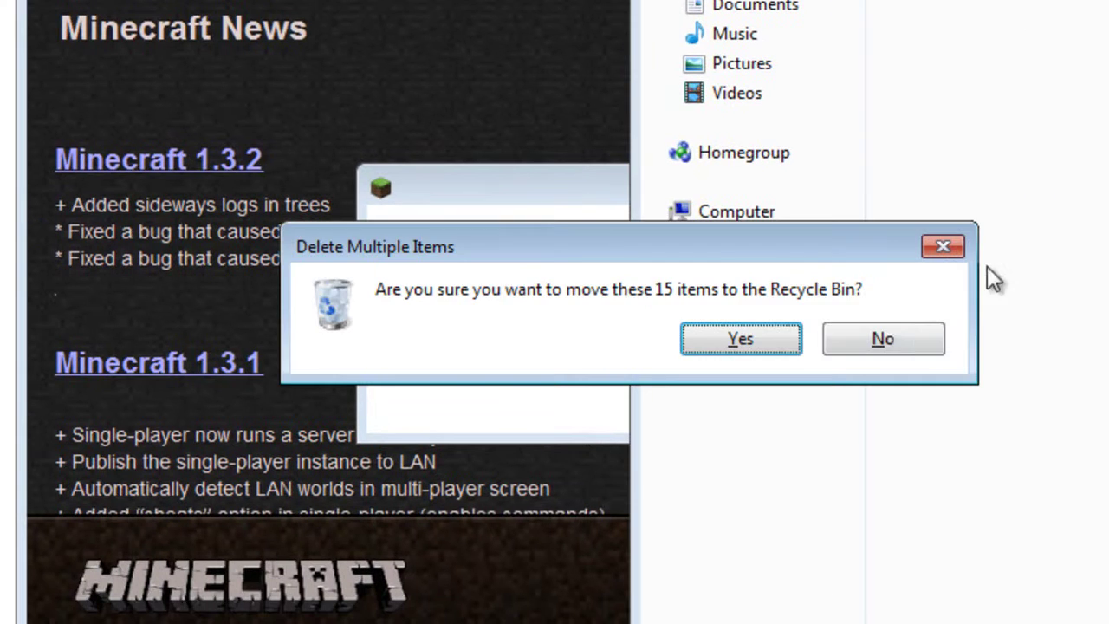
pyautogui.press('Return')
# Set the launcher to force a game update, and close its options and the Minecraft Launcher.
pyautogui.click(525, 216)
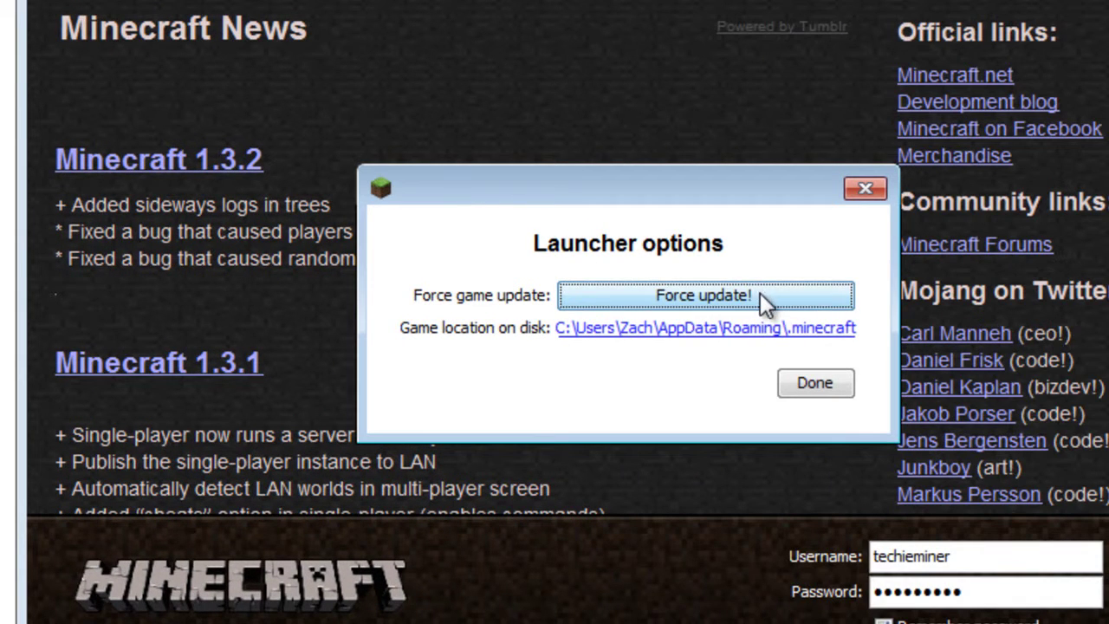
pyautogui.click(762, 298)
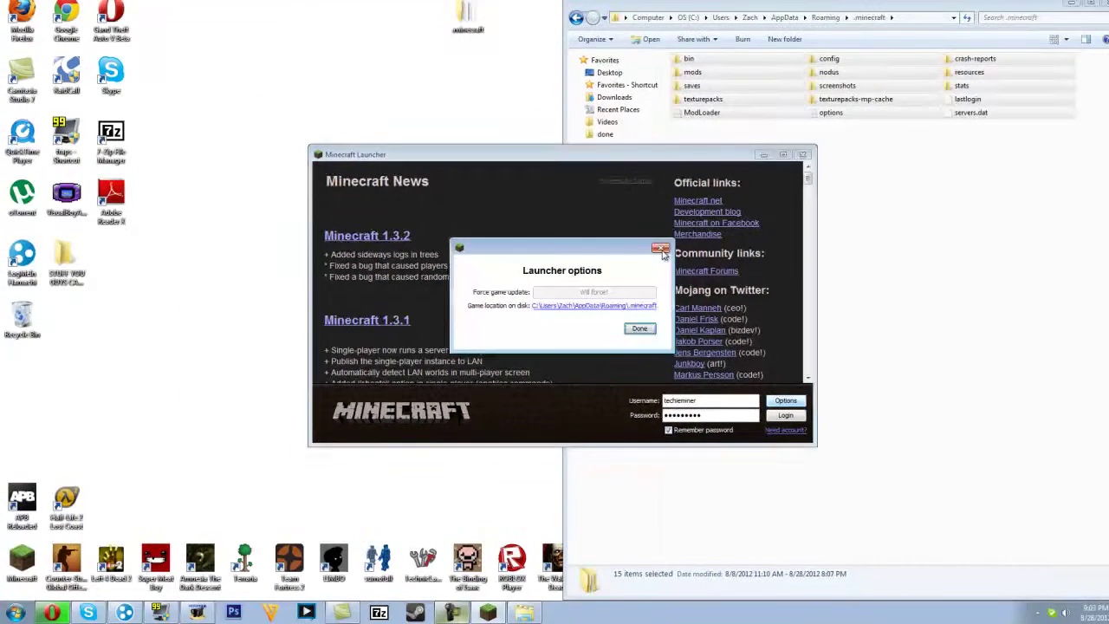
pyautogui.click(660, 249)
pyautogui.click(802, 154)
# Move all selected items in the .minecraft folder to the Recycle Bin.
pyautogui.press('Delete')
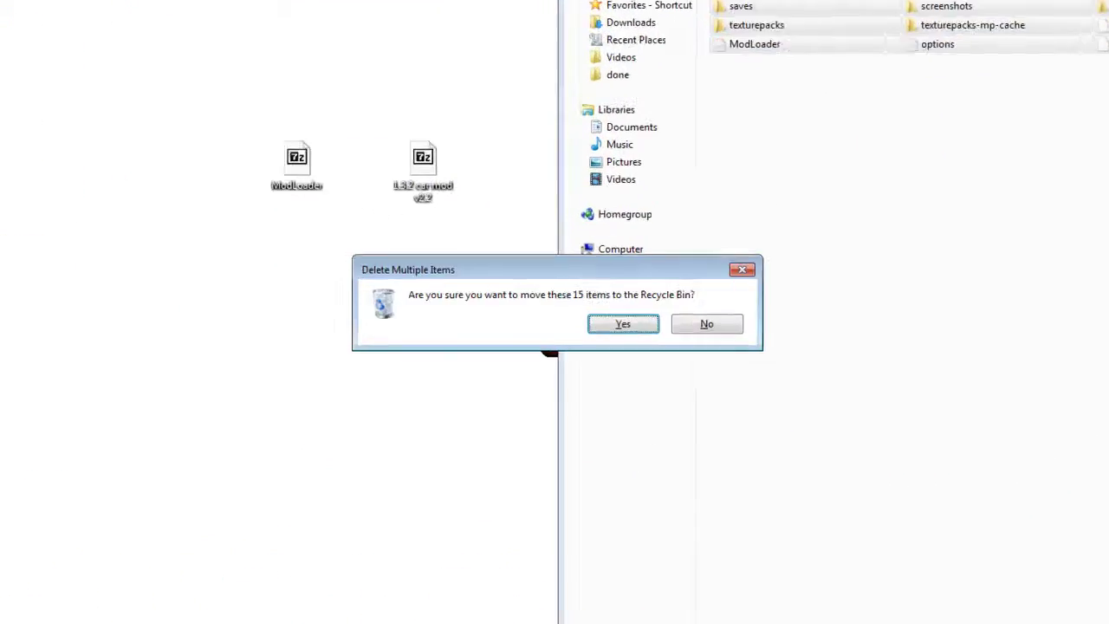
pyautogui.click(726, 337)
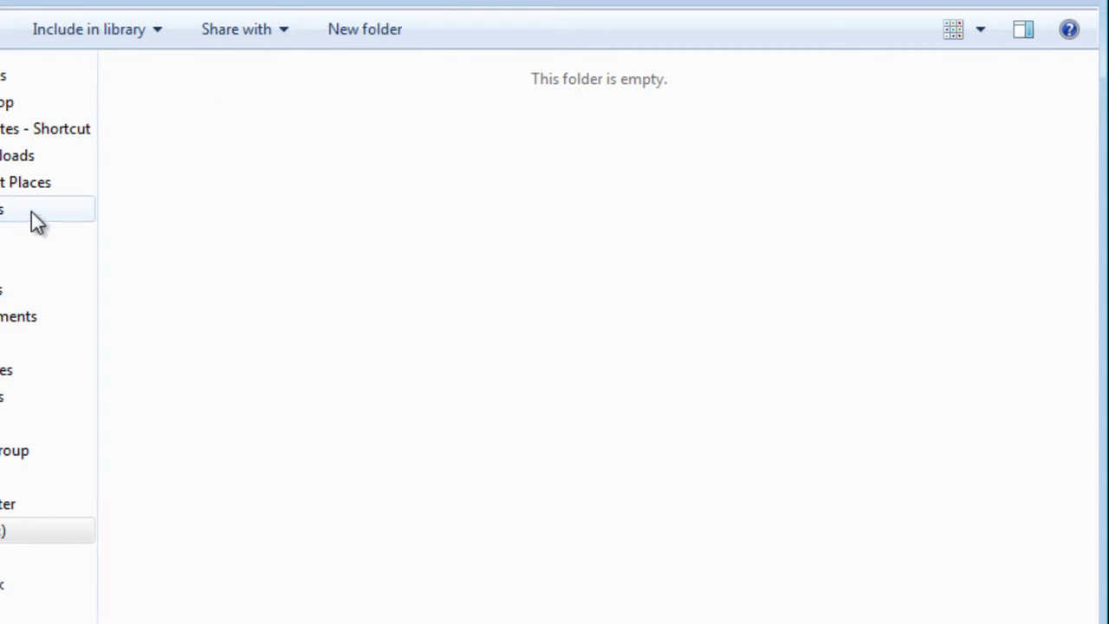
pyautogui.moveTo(669, 186); pyautogui.dragTo(486, 457)
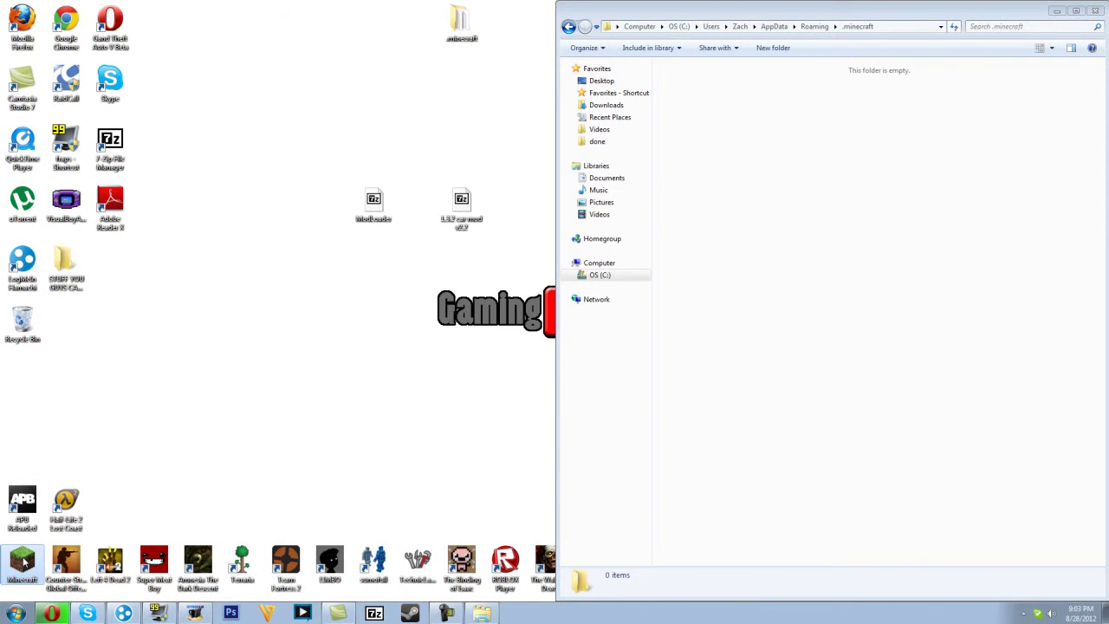
# Start Minecraft, enter the account password in the launcher and log in to download a clean copy of the game.
pyautogui.doubleClick(23, 562)
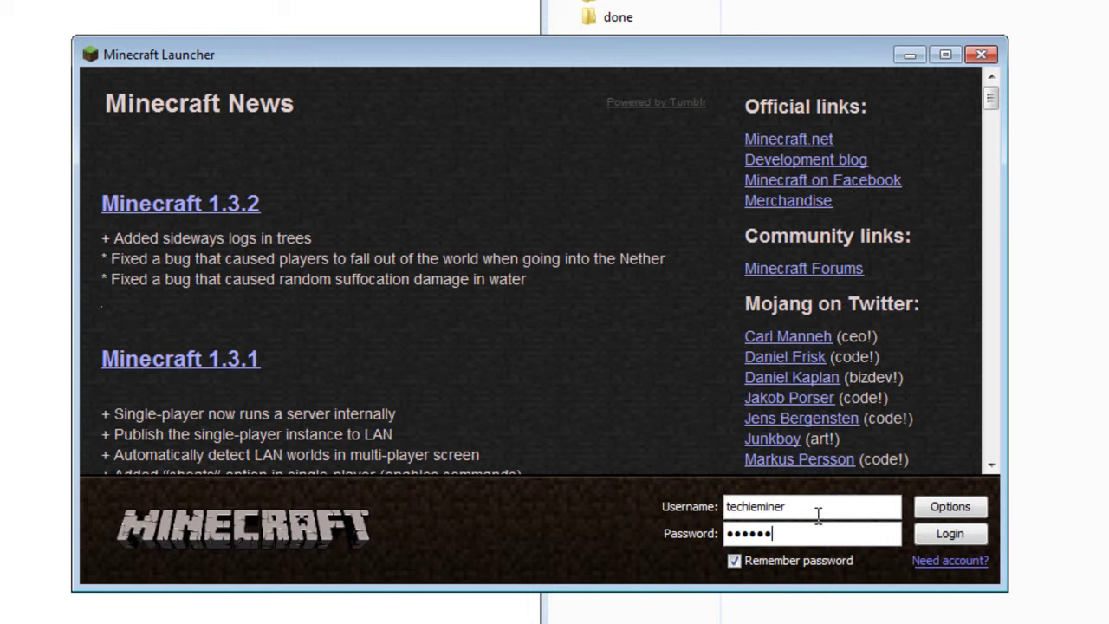
pyautogui.click(933, 537)
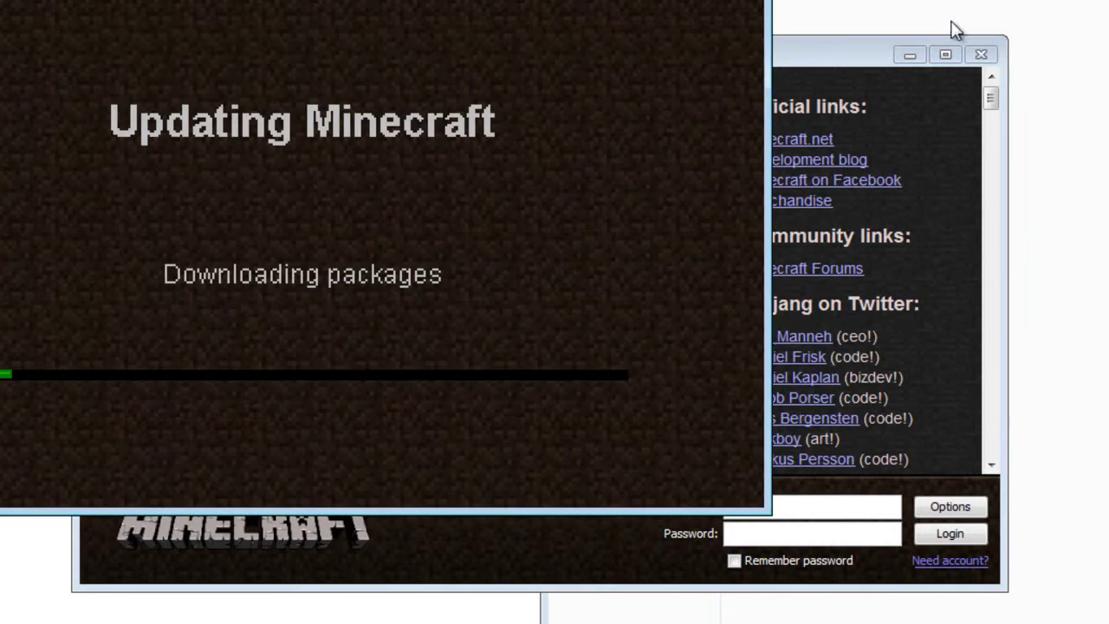
# Close the leftover Minecraft Launcher window and exit Fraps to remove its frame counter from the game.
pyautogui.click(981, 55)
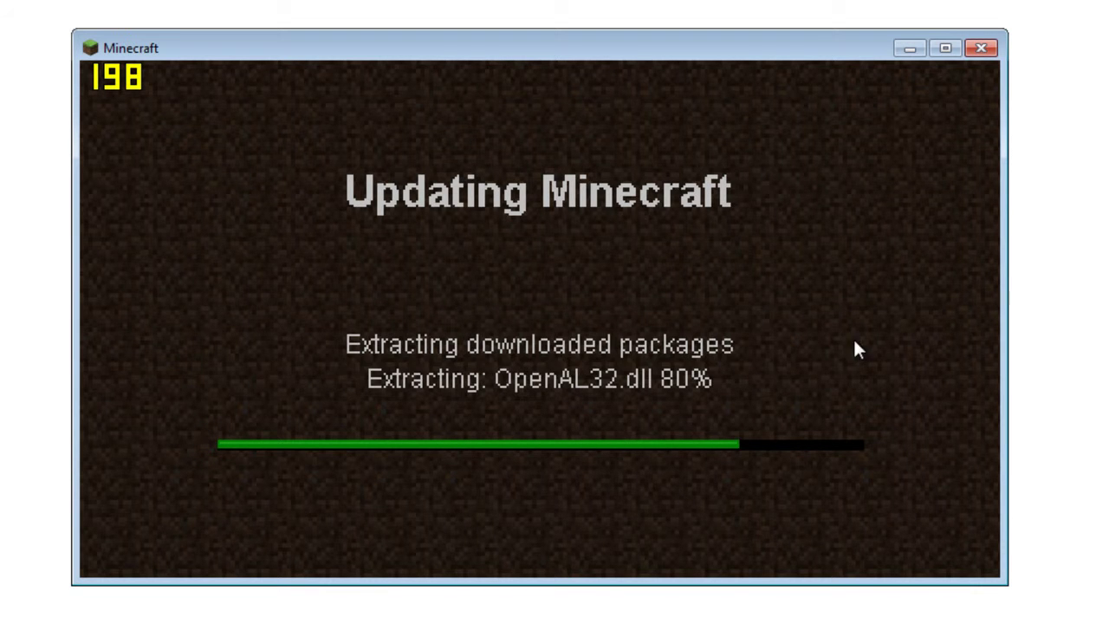
pyautogui.moveTo(742, 44); pyautogui.dragTo(763, 54)
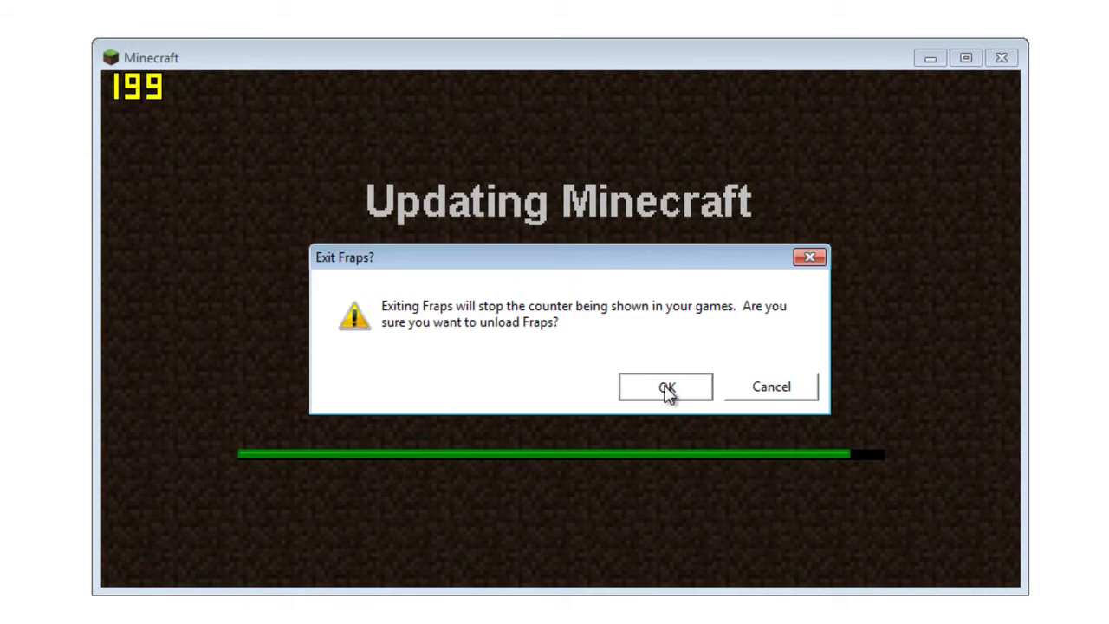
pyautogui.click(665, 387)
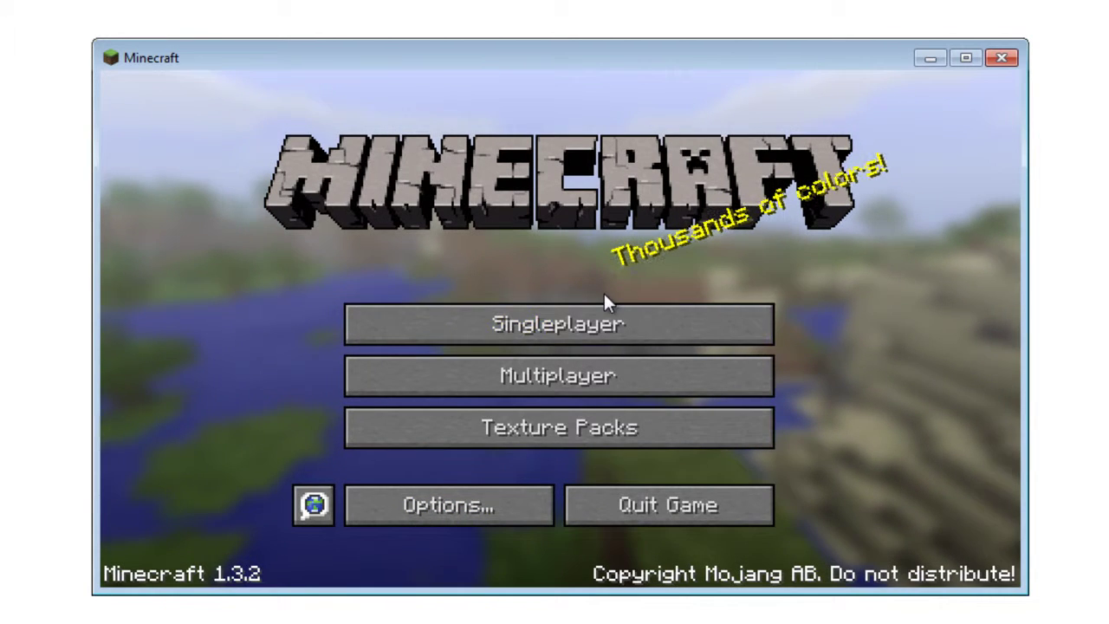
# Check the Singleplayer and Multiplayer screens of the fresh game, returning to the main menu after each.
pyautogui.click(600, 314)
pyautogui.click(722, 541)
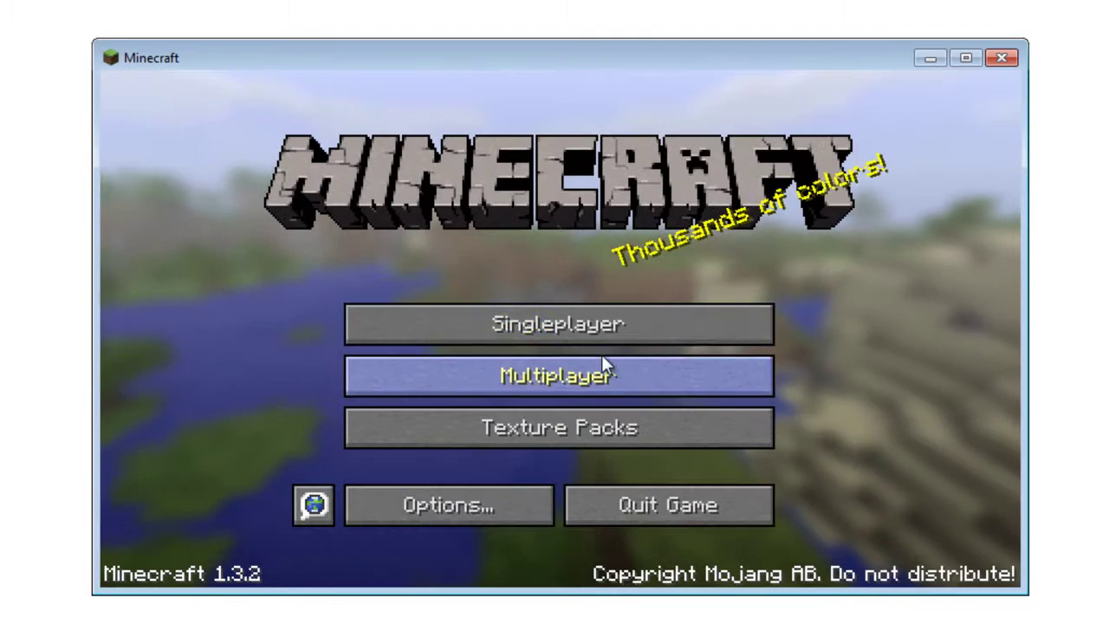
pyautogui.click(602, 368)
pyautogui.click(743, 535)
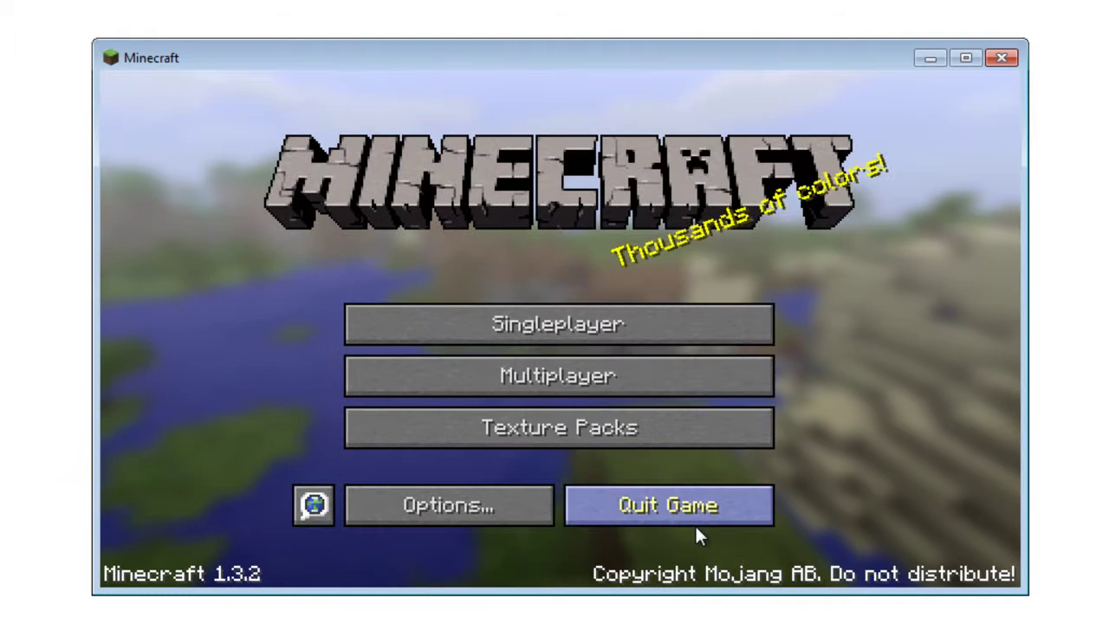
# Quit the game and open the .minecraft folder in %appdata%, placing its window on one half of the screen.
pyautogui.click(693, 527)
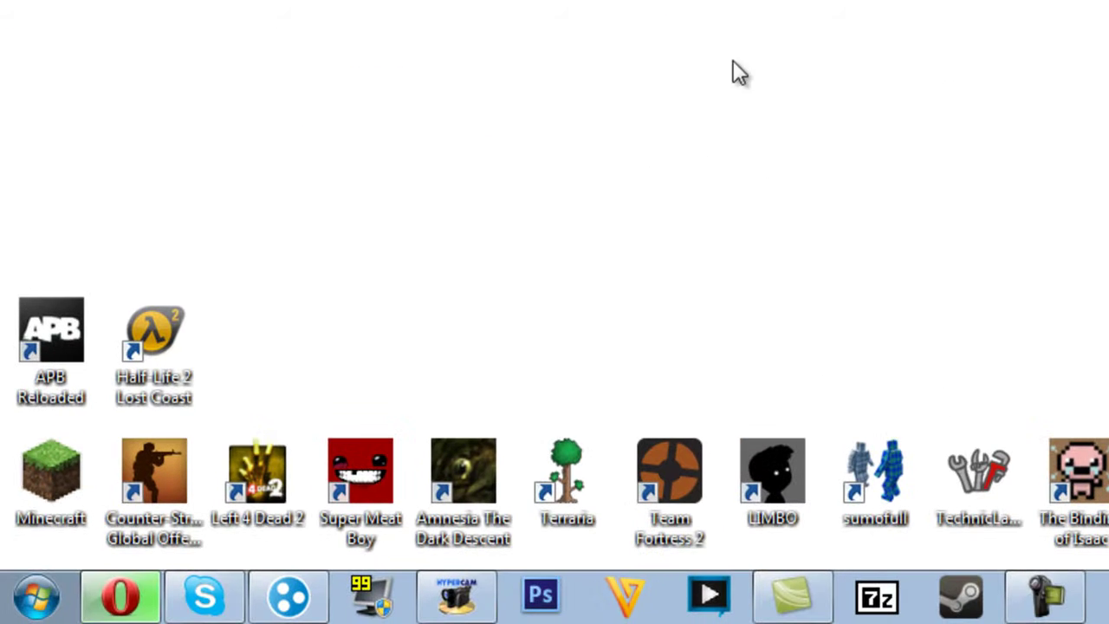
pyautogui.click(35, 594)
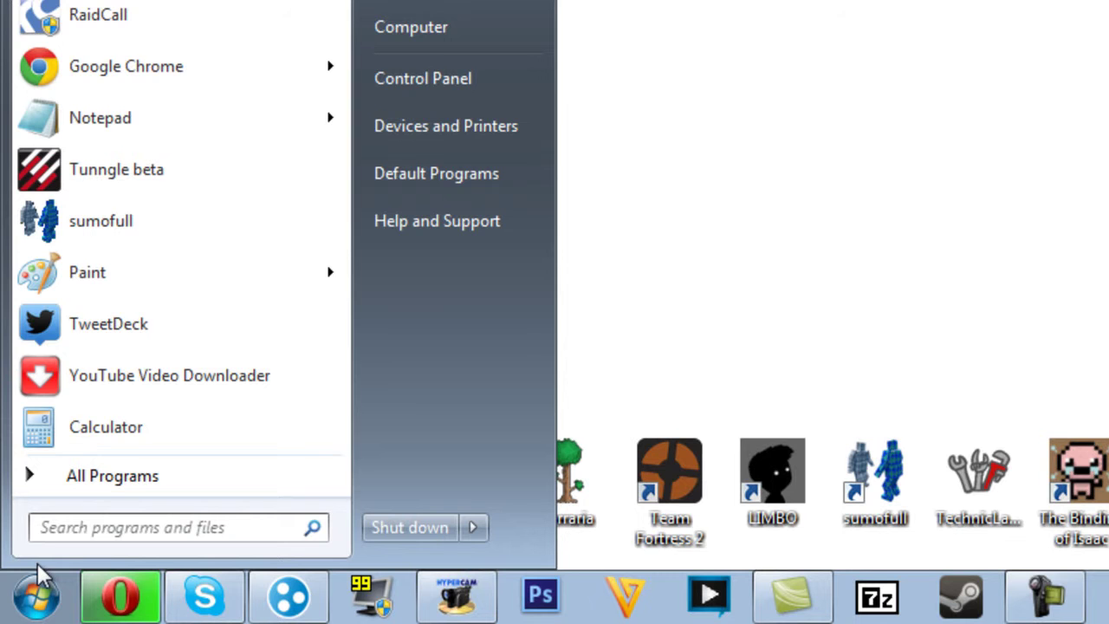
pyautogui.write('%appdat')
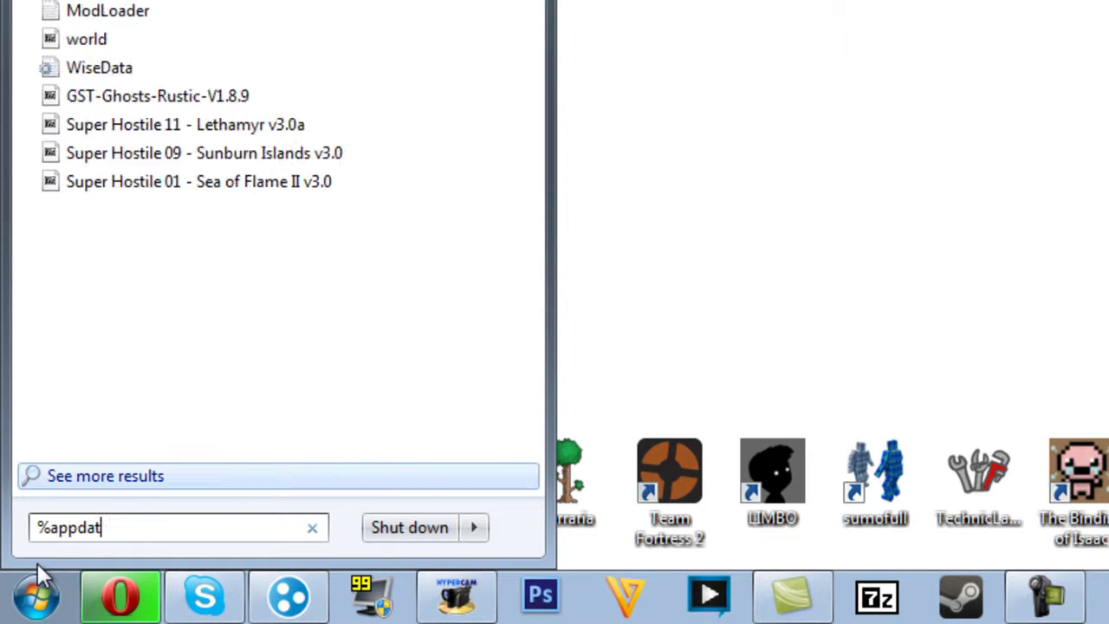
pyautogui.write('a')
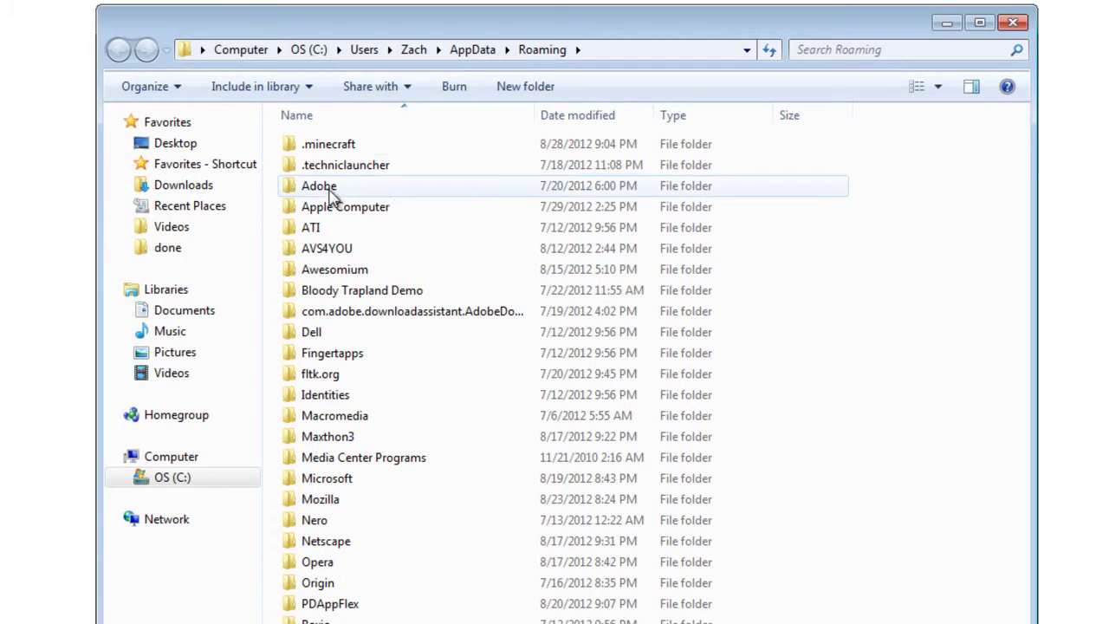
pyautogui.doubleClick(363, 148)
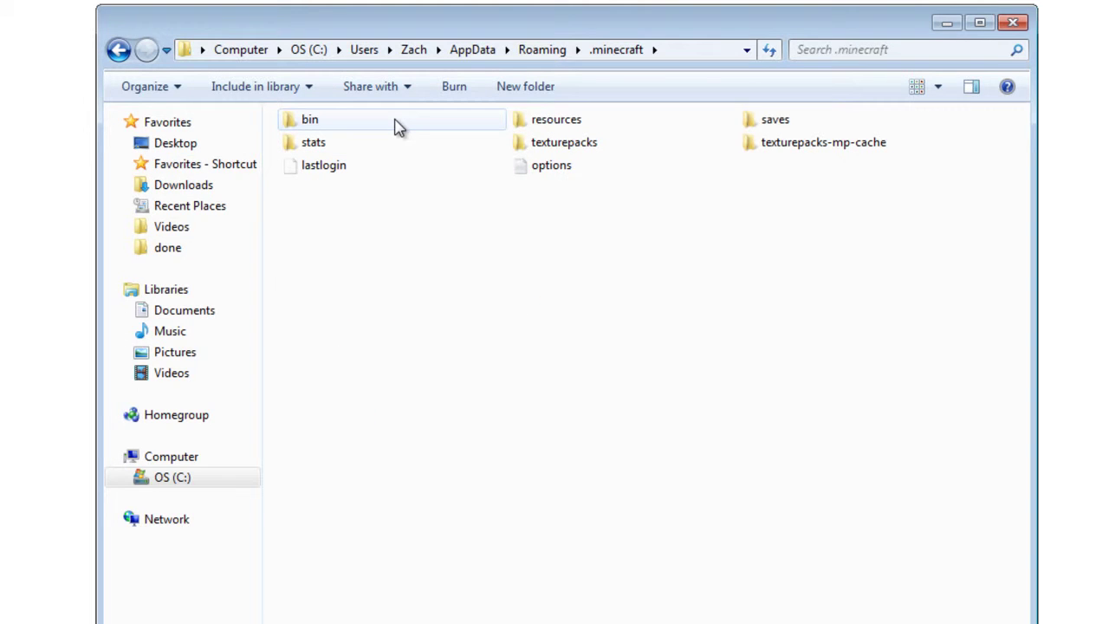
pyautogui.moveTo(536, 25); pyautogui.dragTo(1108, 50)
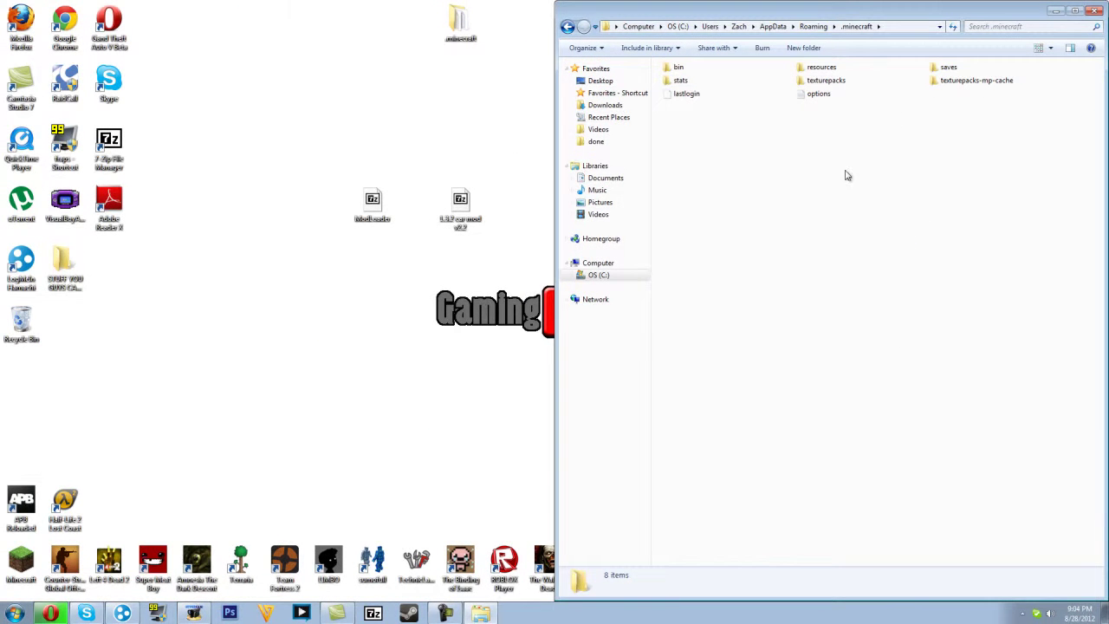
# Open the desktop ModLoader archive and the minecraft JAR from the bin folder side by side in 7-Zip.
pyautogui.doubleClick(389, 205)
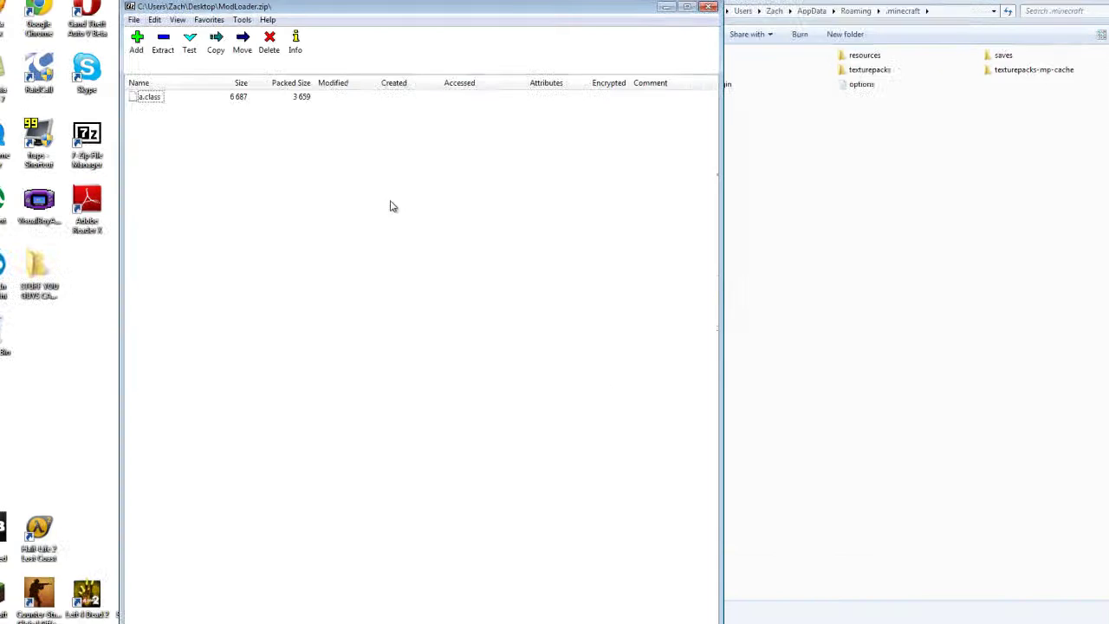
pyautogui.moveTo(468, 6); pyautogui.dragTo(0, 17)
pyautogui.rightClick(601, 610)
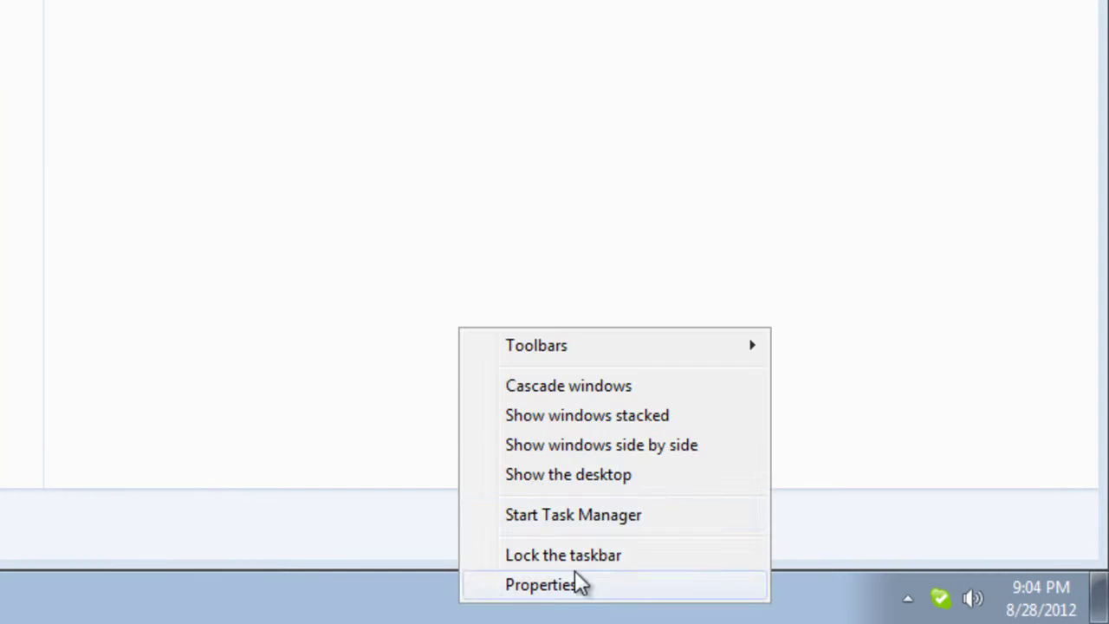
pyautogui.click(638, 446)
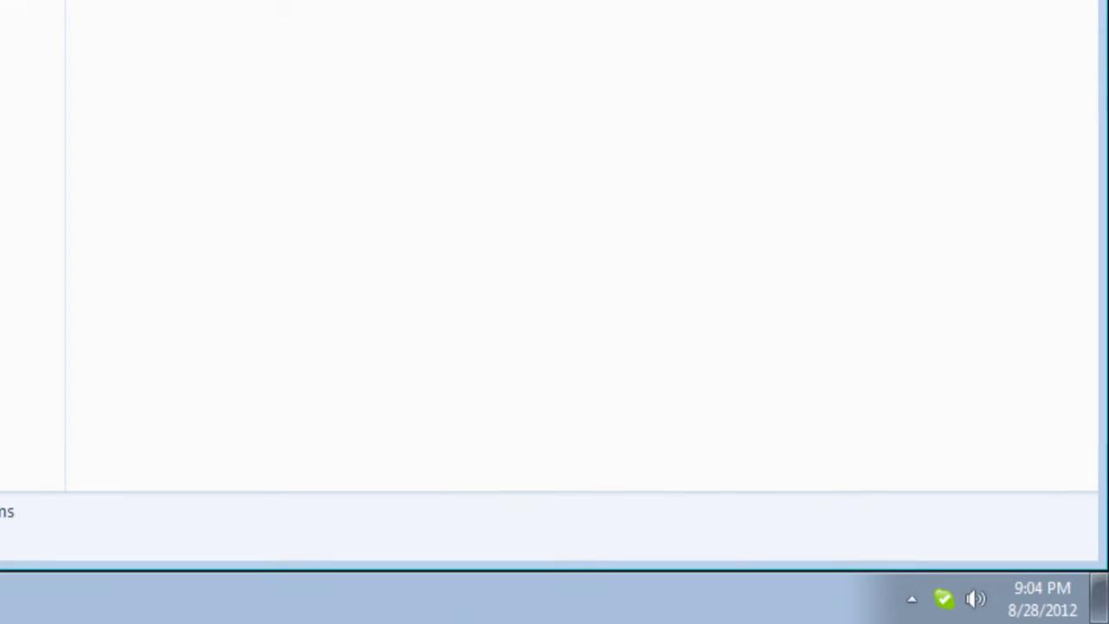
pyautogui.doubleClick(696, 141)
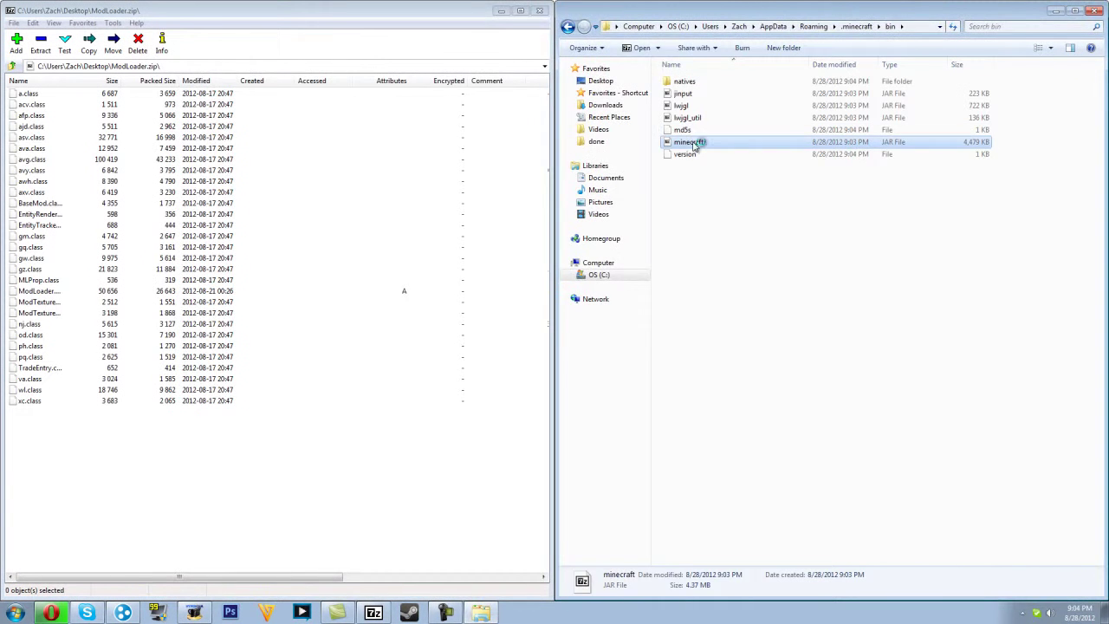
pyautogui.press('super+Right')
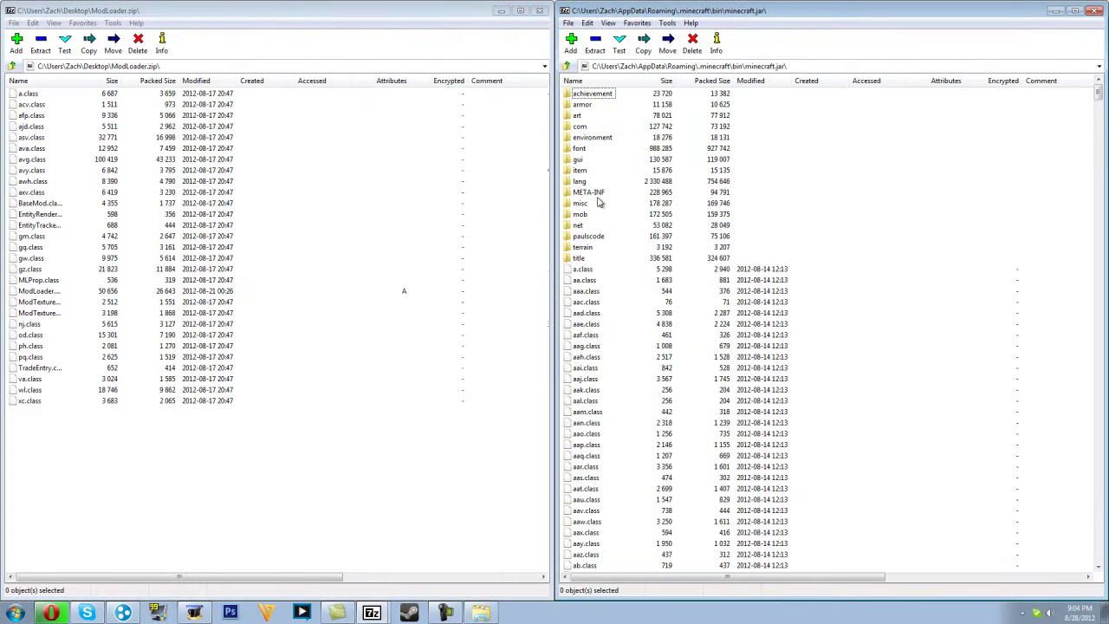
# Delete the META-INF folder from minecraft.jar and confirm the deletion.
pyautogui.click(598, 192)
pyautogui.rightClick(601, 193)
pyautogui.click(632, 293)
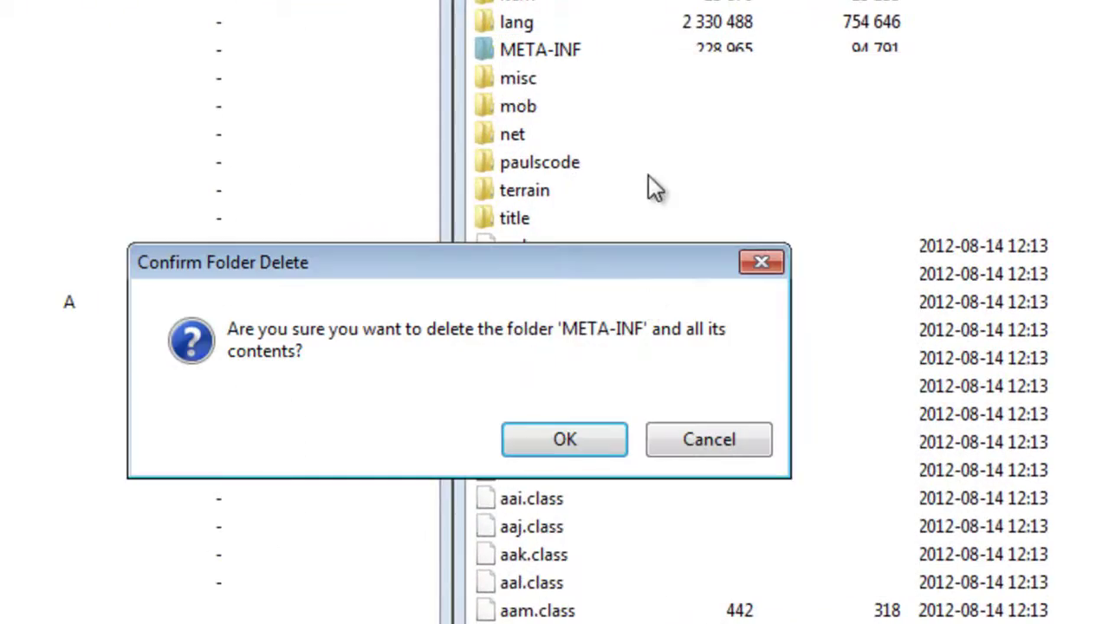
pyautogui.click(575, 426)
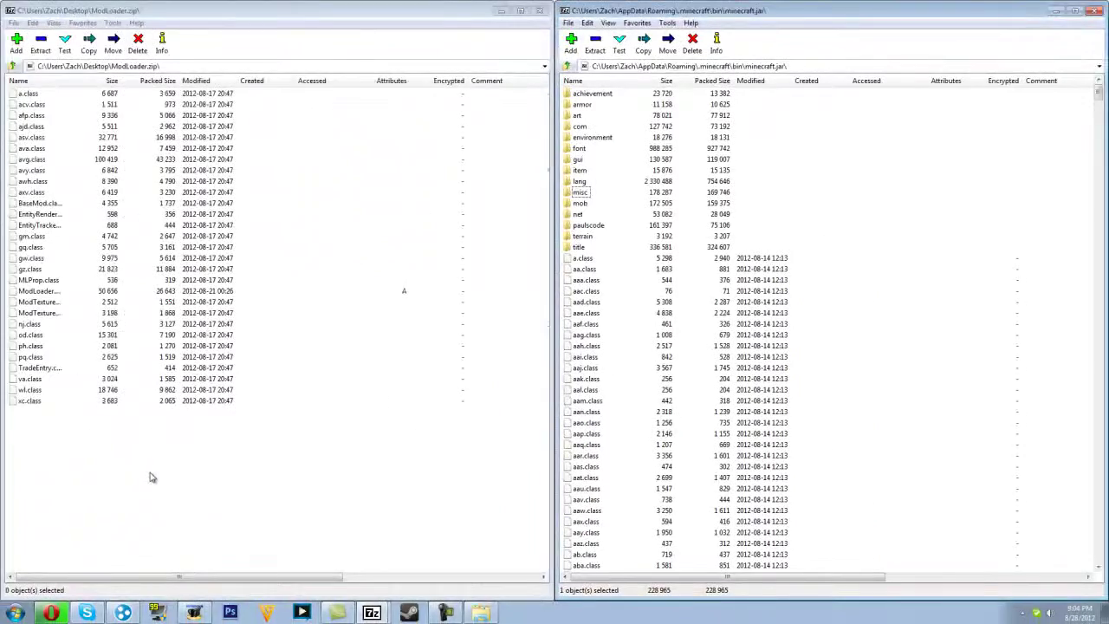
# Copy all ModLoader files into minecraft.jar and move the closed ModLoader archive beside the .minecraft folder on the desktop.
pyautogui.moveTo(151, 476); pyautogui.dragTo(4, 89)
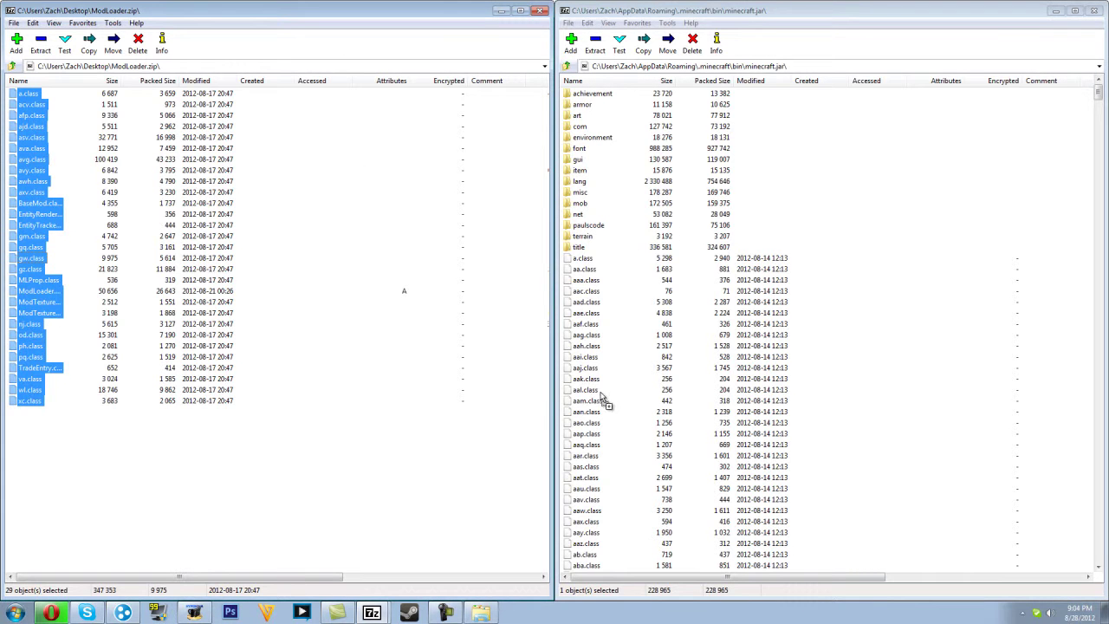
pyautogui.moveTo(602, 400); pyautogui.dragTo(602, 400)
pyautogui.press('Return')
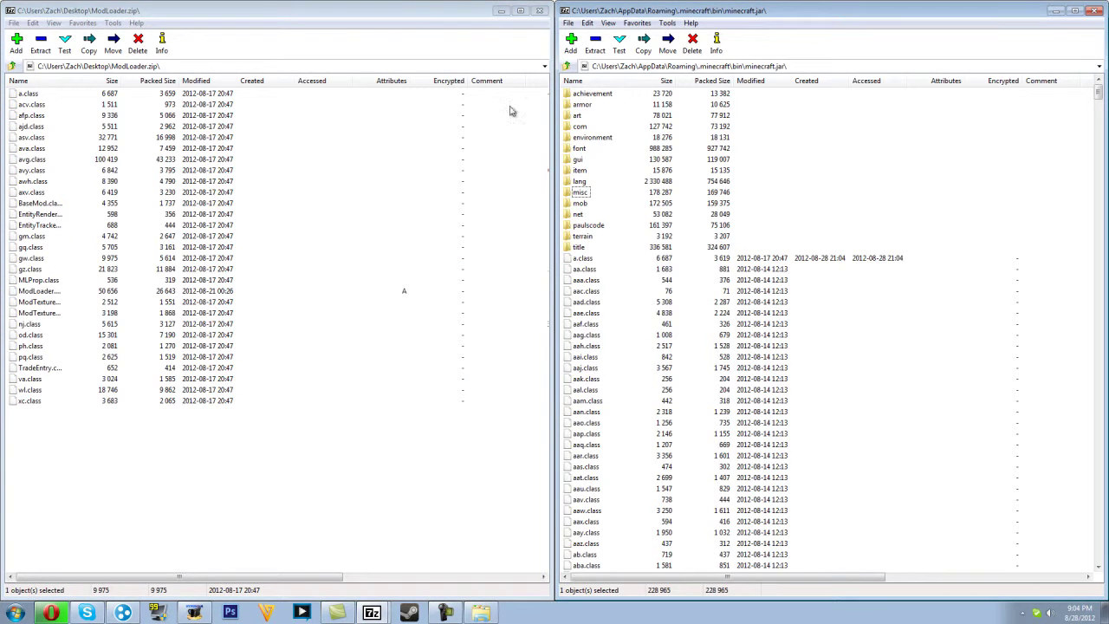
pyautogui.click(540, 11)
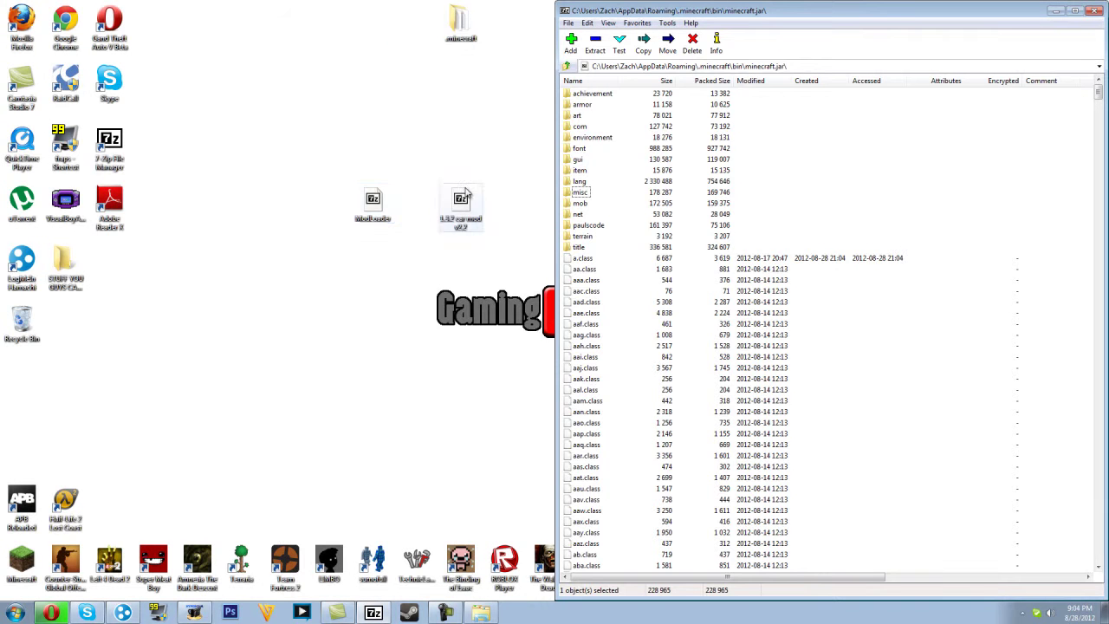
pyautogui.moveTo(372, 197); pyautogui.dragTo(416, 17)
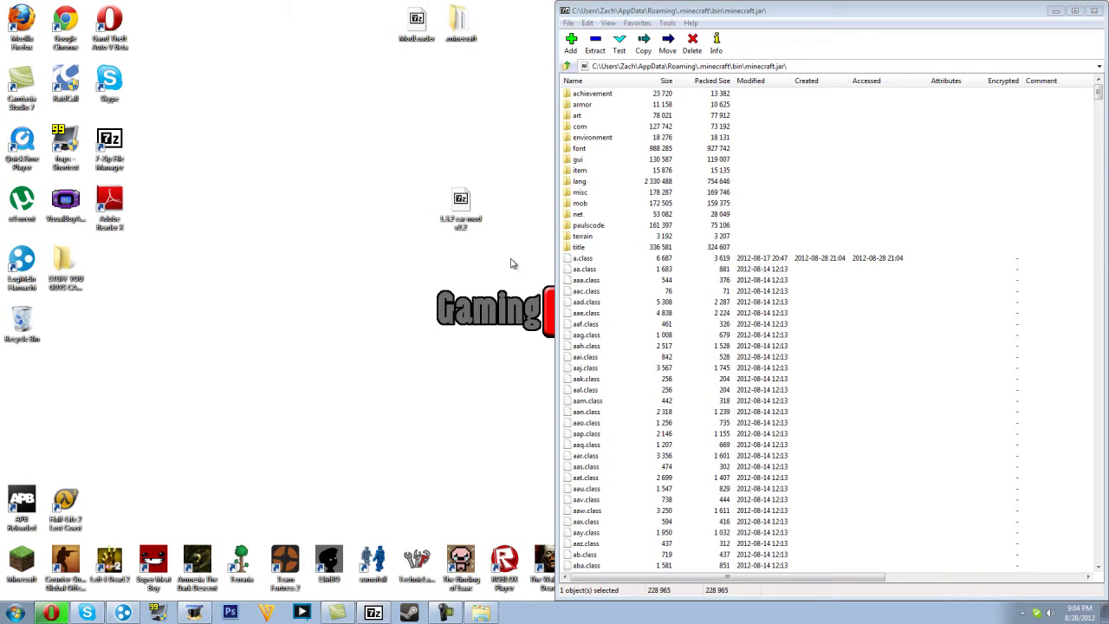
# Look into the 1.3.2 car mod v2.2 archive and put away both its window and the minecraft.jar window.
pyautogui.doubleClick(449, 218)
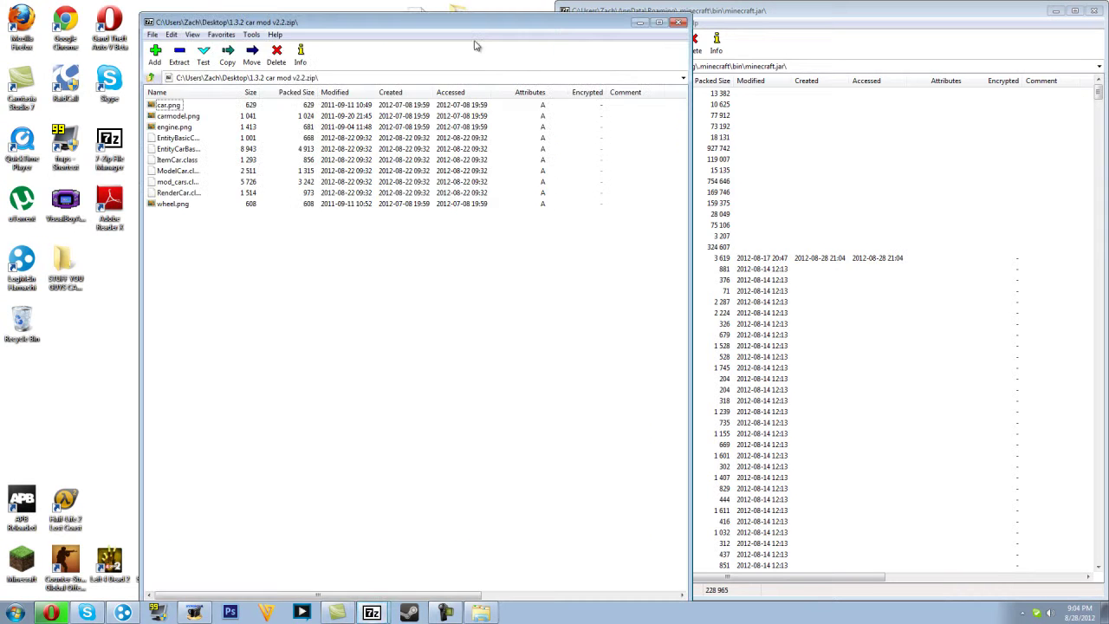
pyautogui.click(639, 22)
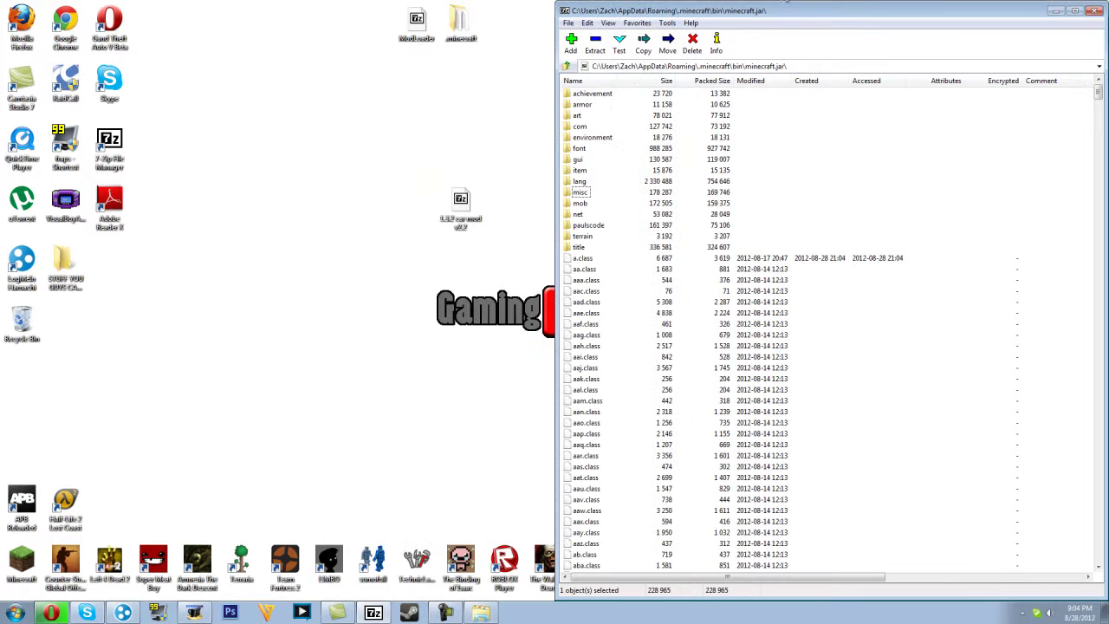
pyautogui.click(1068, 12)
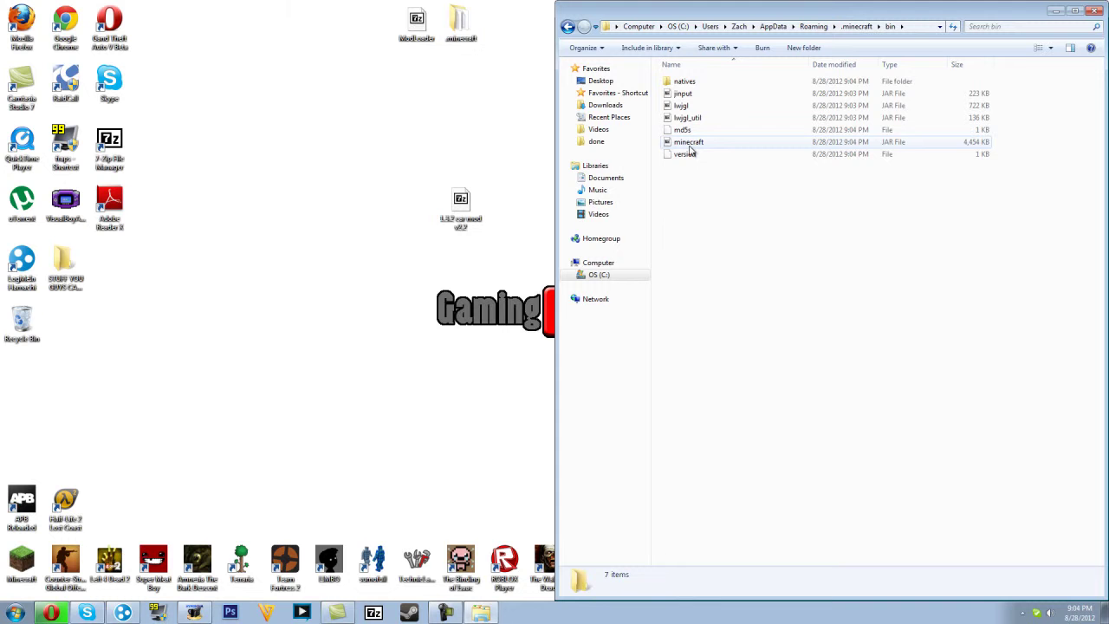
# Go back to the .minecraft folder and create a new folder named mods in it.
pyautogui.click(866, 27)
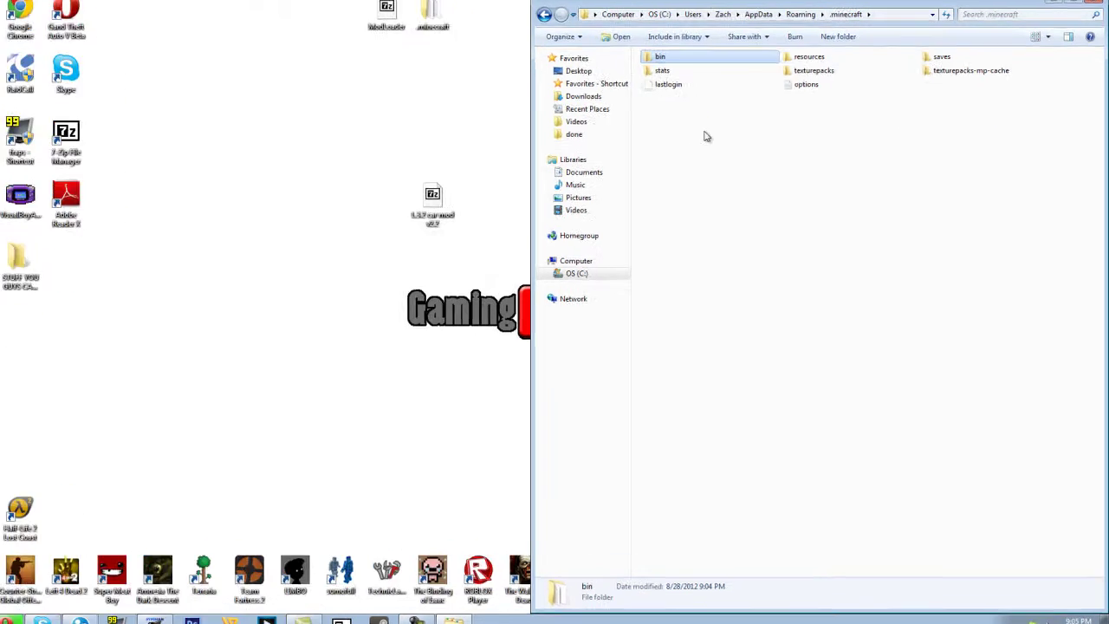
pyautogui.rightClick(722, 138)
pyautogui.moveTo(771, 298)
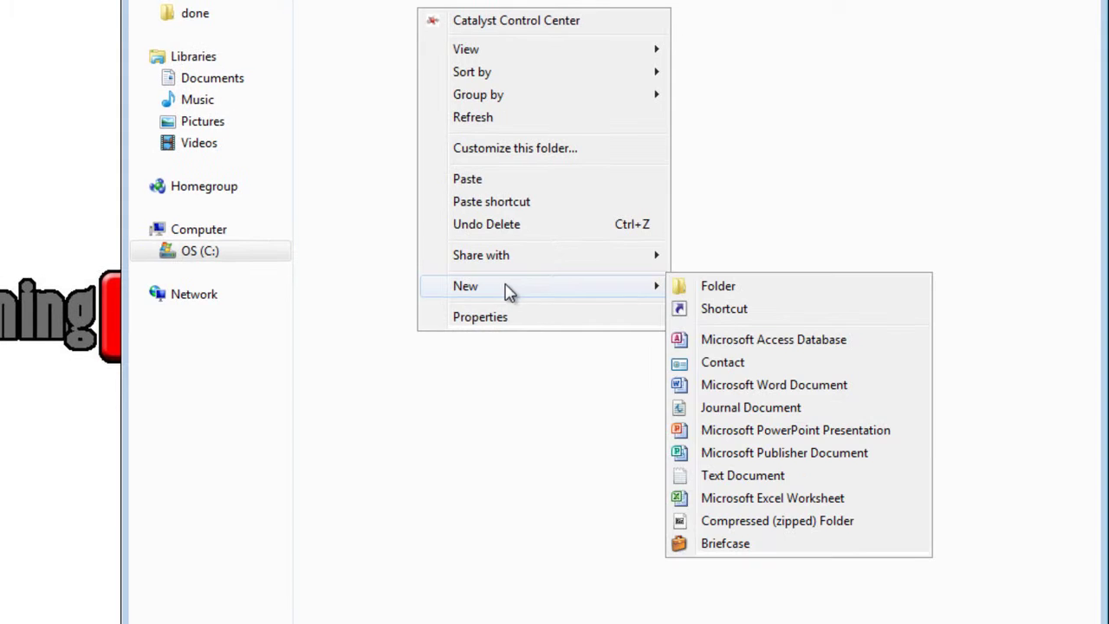
pyautogui.click(737, 295)
pyautogui.write('mo')
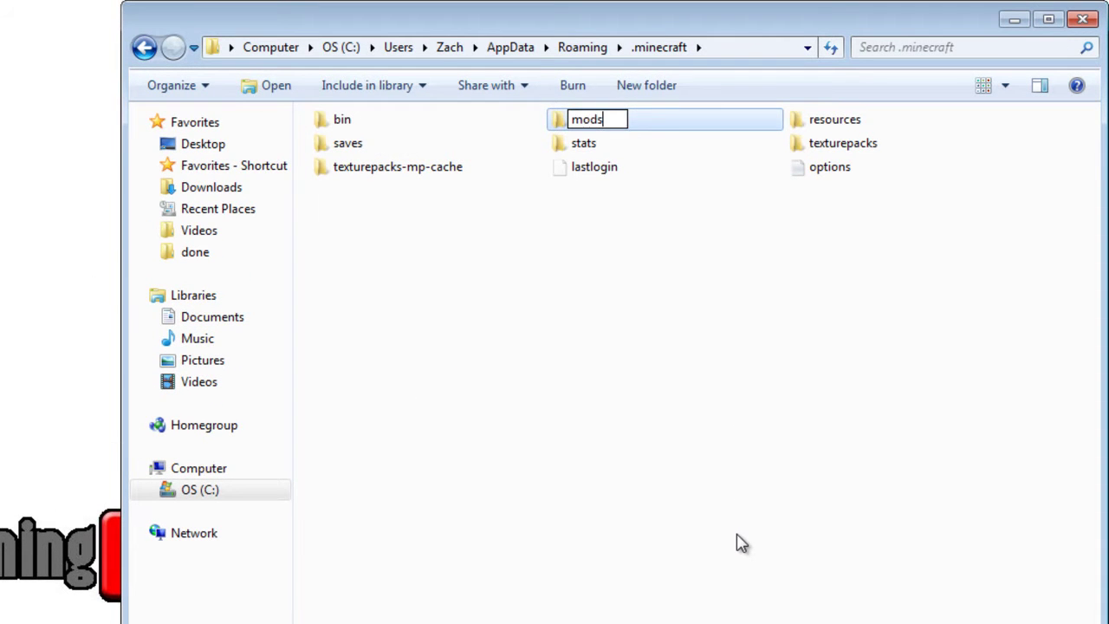
pyautogui.write('ds')
pyautogui.click(734, 520)
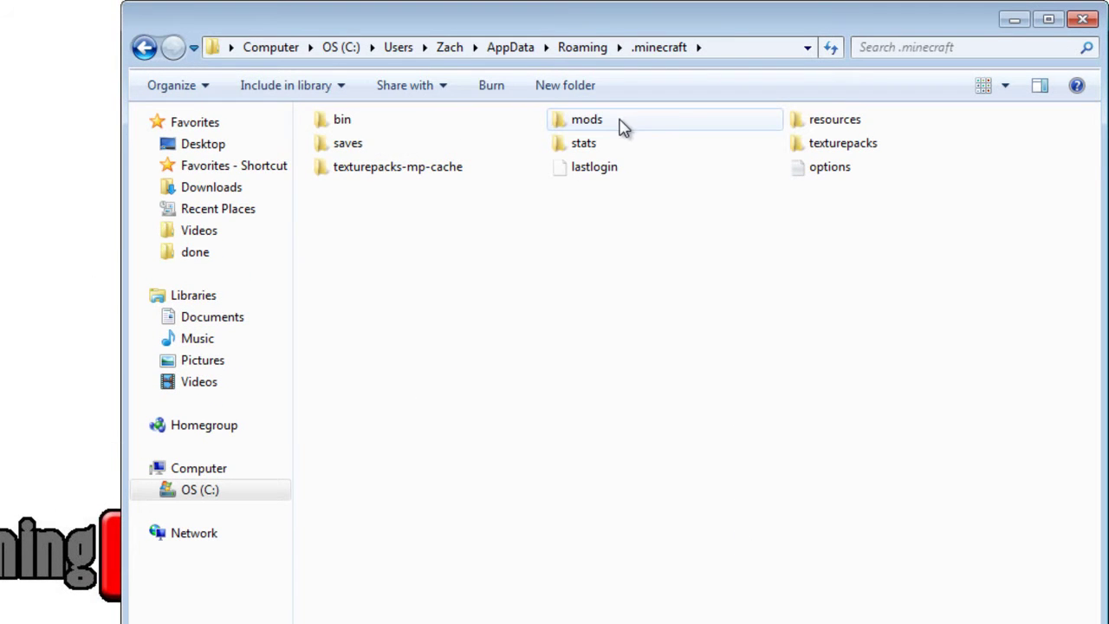
# Try to create a second folder named Mods in the .minecraft folder, cancel the merge and delete the extra folder.
pyautogui.rightClick(700, 262)
pyautogui.moveTo(782, 544)
pyautogui.click(511, 543)
pyautogui.press('Return')
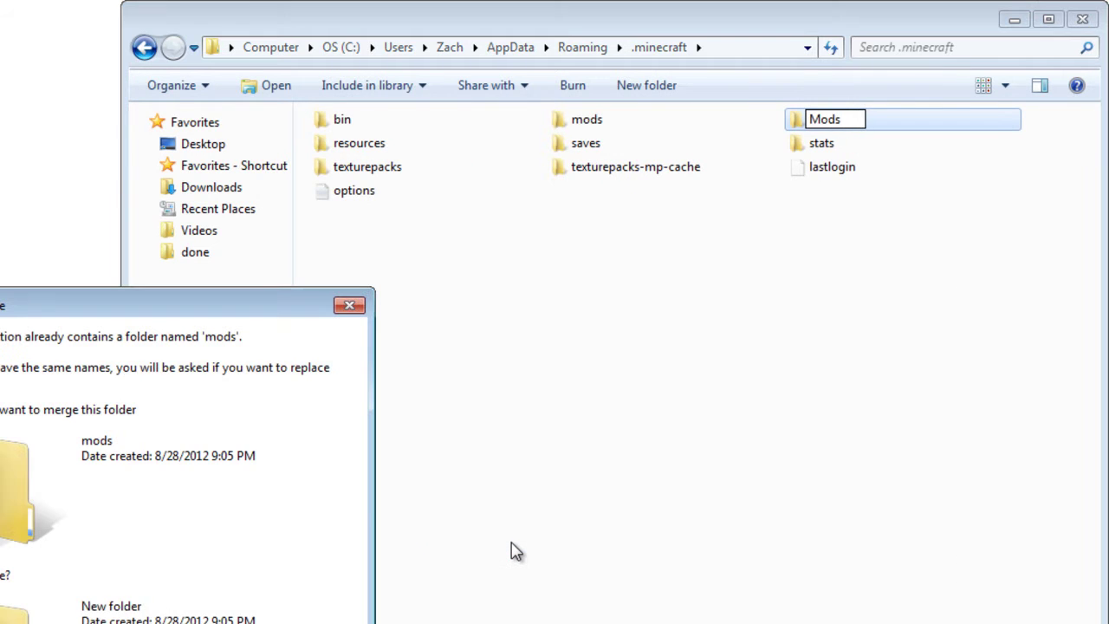
pyautogui.press('Escape')
pyautogui.rightClick(830, 121)
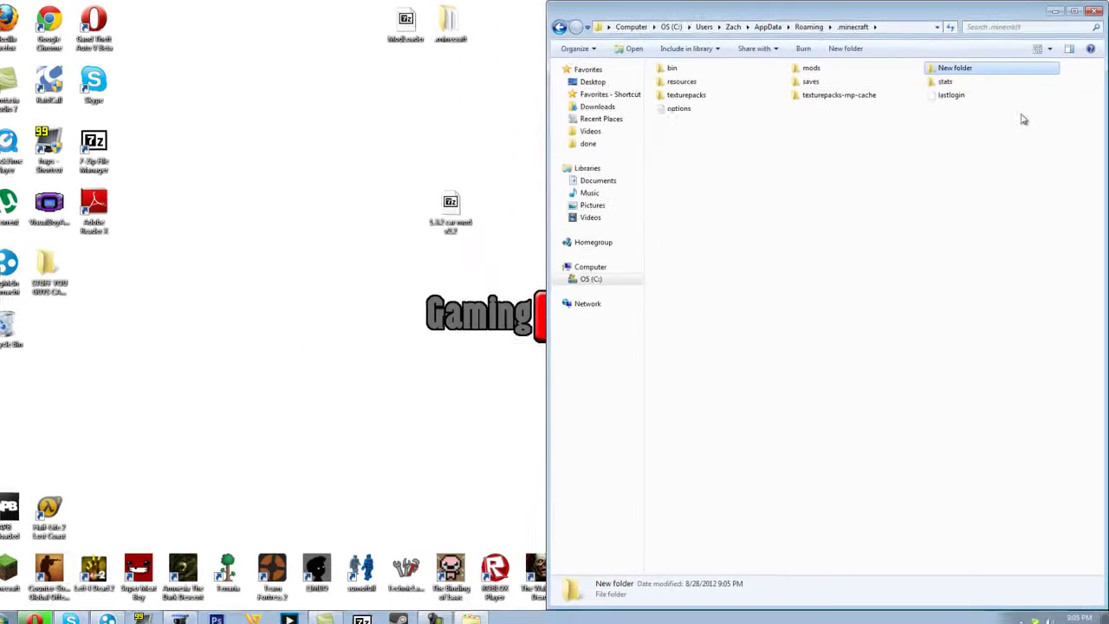
pyautogui.click(984, 279)
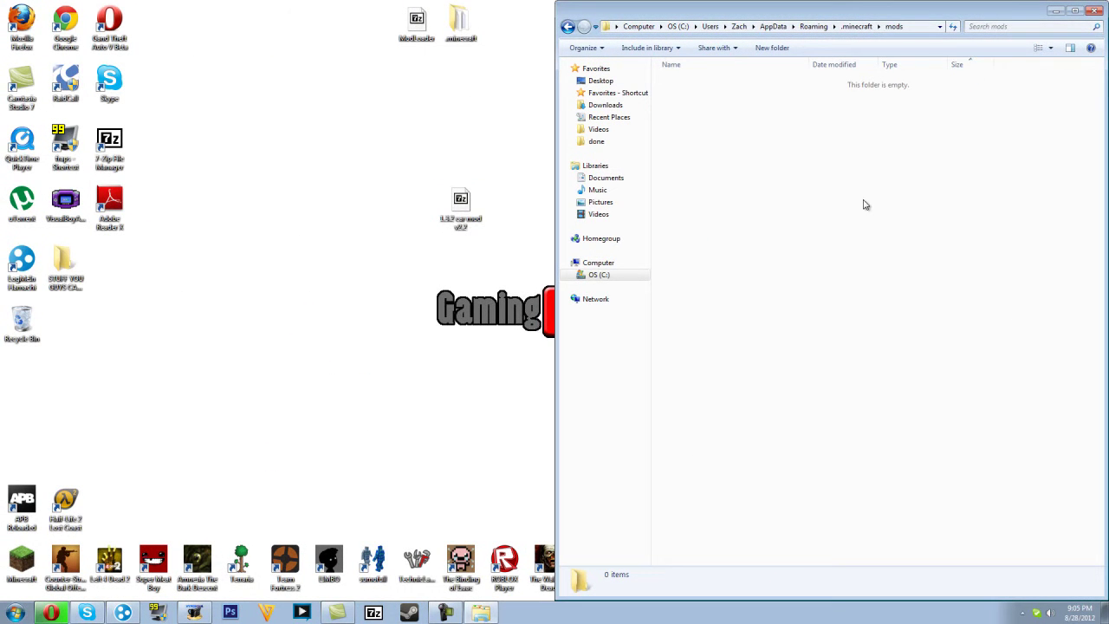
# Extract all files of the 1.3.2 car mod v2.2 archive into the mods folder and move the zip itself back to the desktop.
pyautogui.rightClick(727, 81)
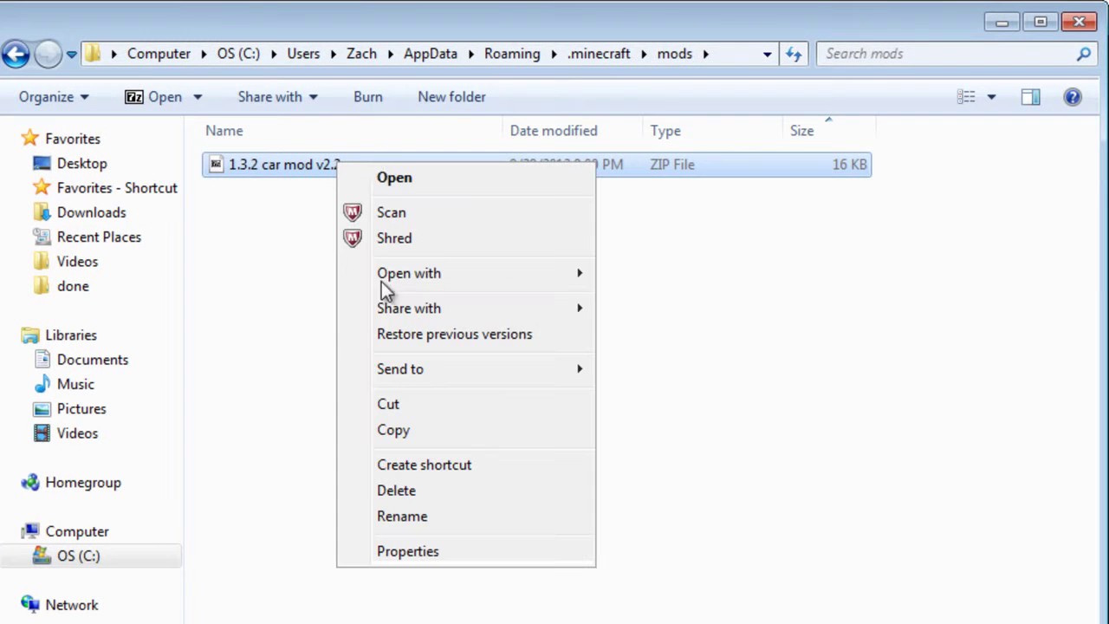
pyautogui.click(388, 178)
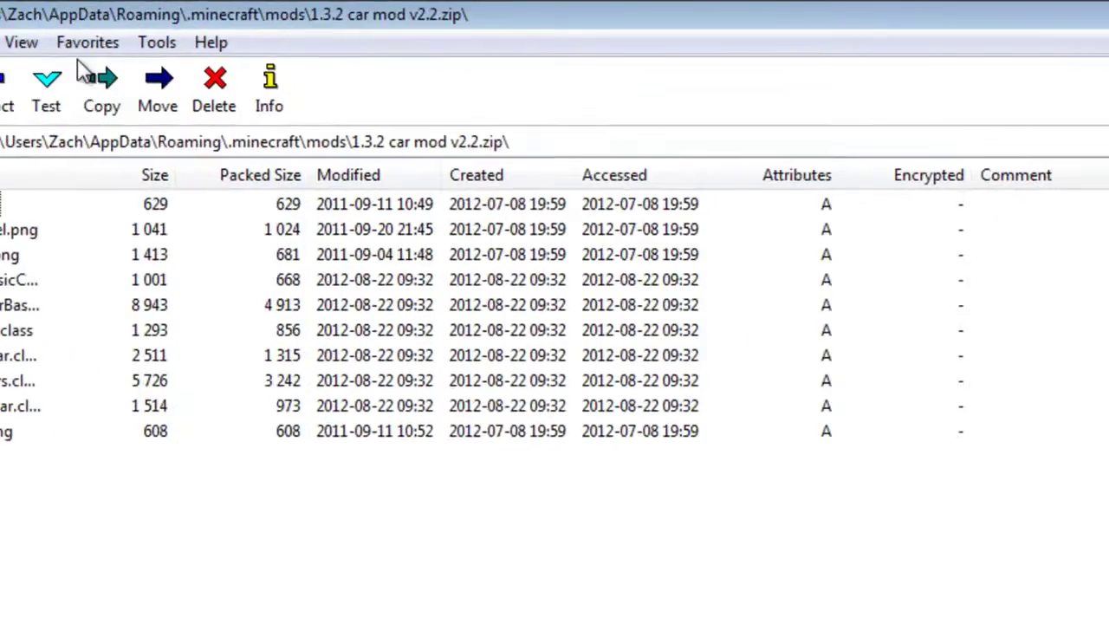
pyautogui.click(88, 96)
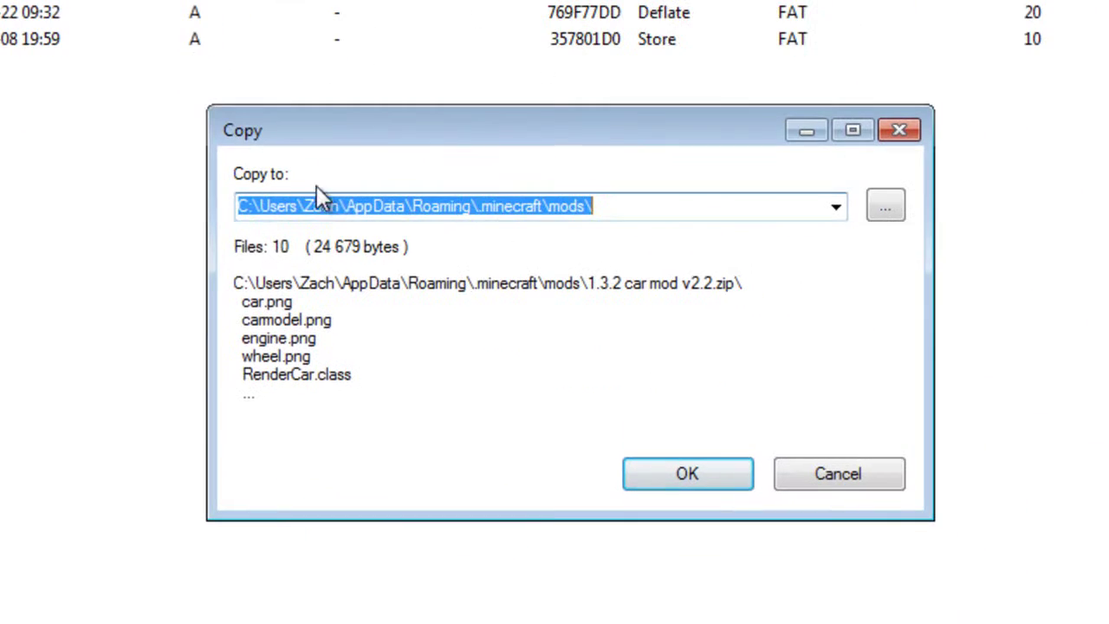
pyautogui.click(675, 205)
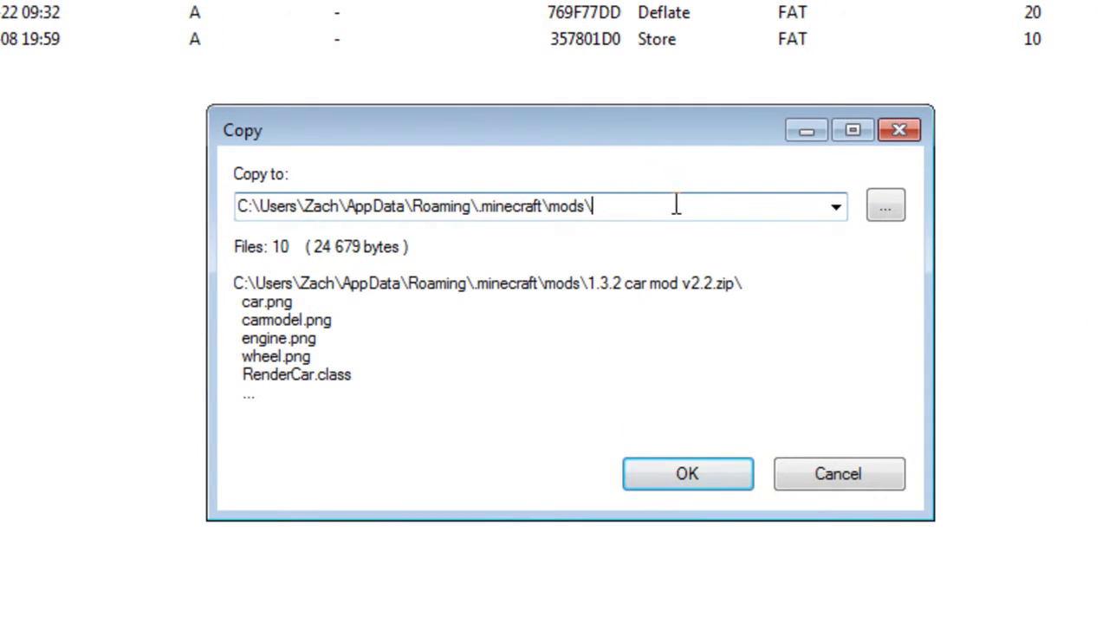
pyautogui.click(687, 472)
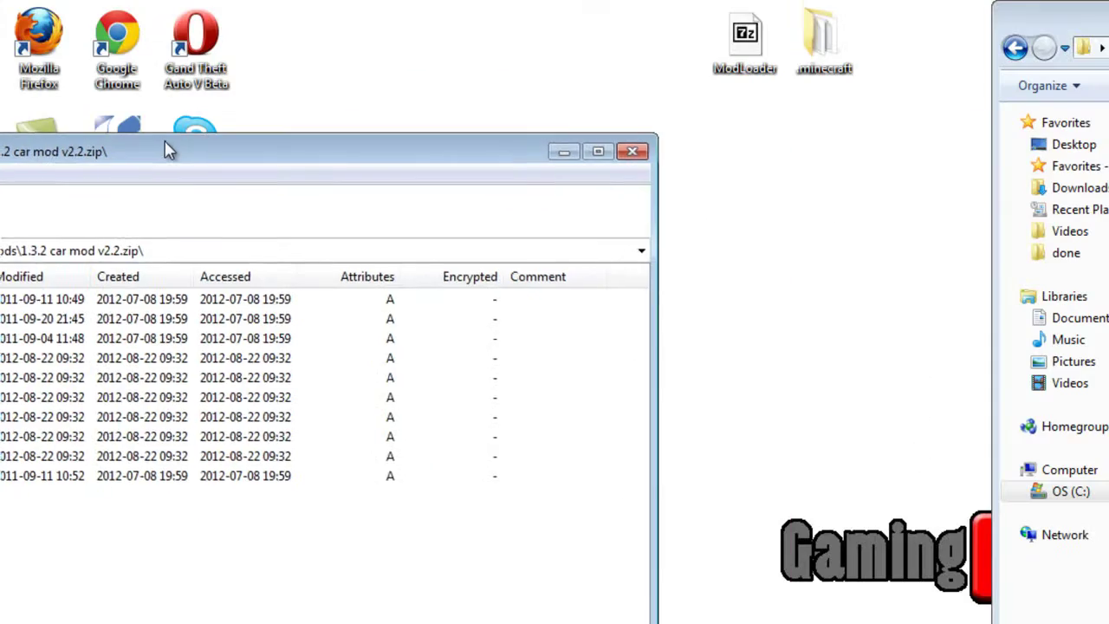
pyautogui.moveTo(169, 150); pyautogui.dragTo(454, 17)
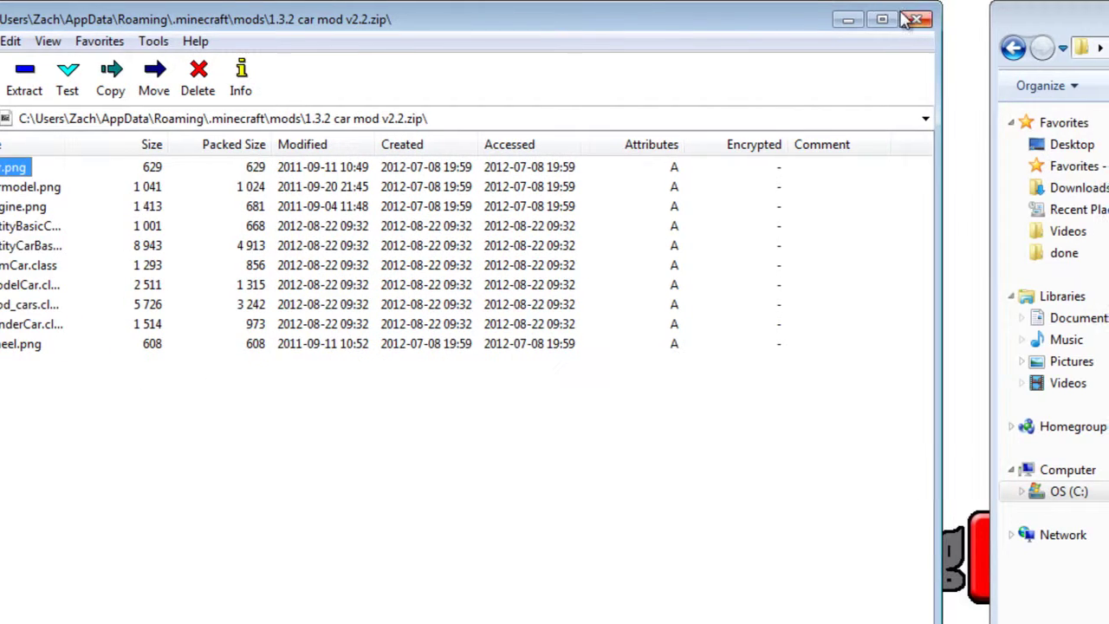
pyautogui.click(914, 19)
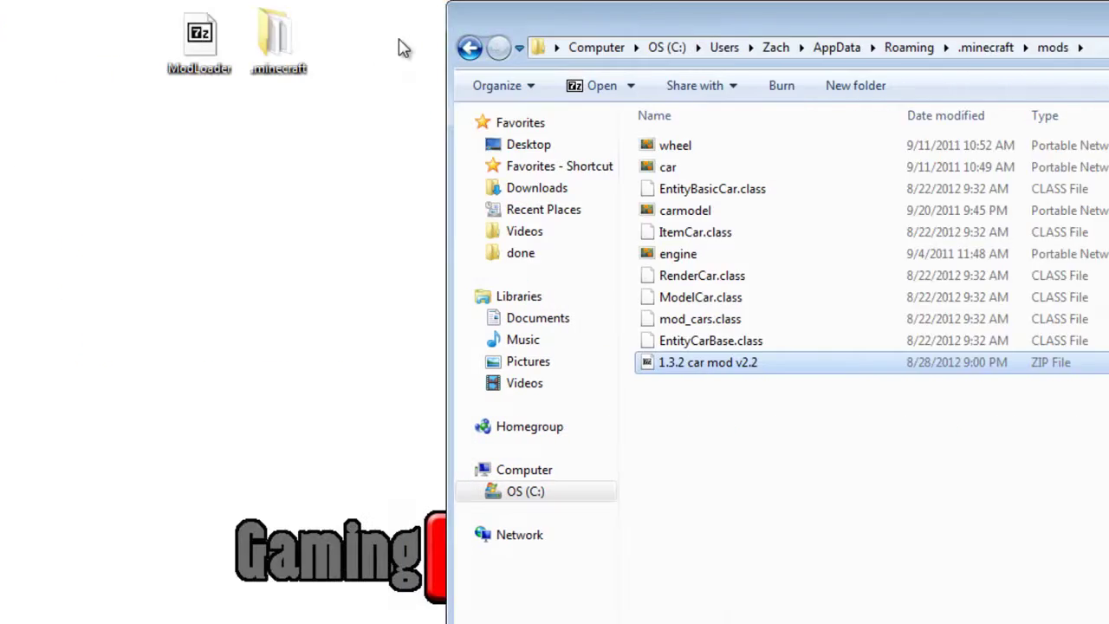
pyautogui.moveTo(718, 363); pyautogui.dragTo(204, 275)
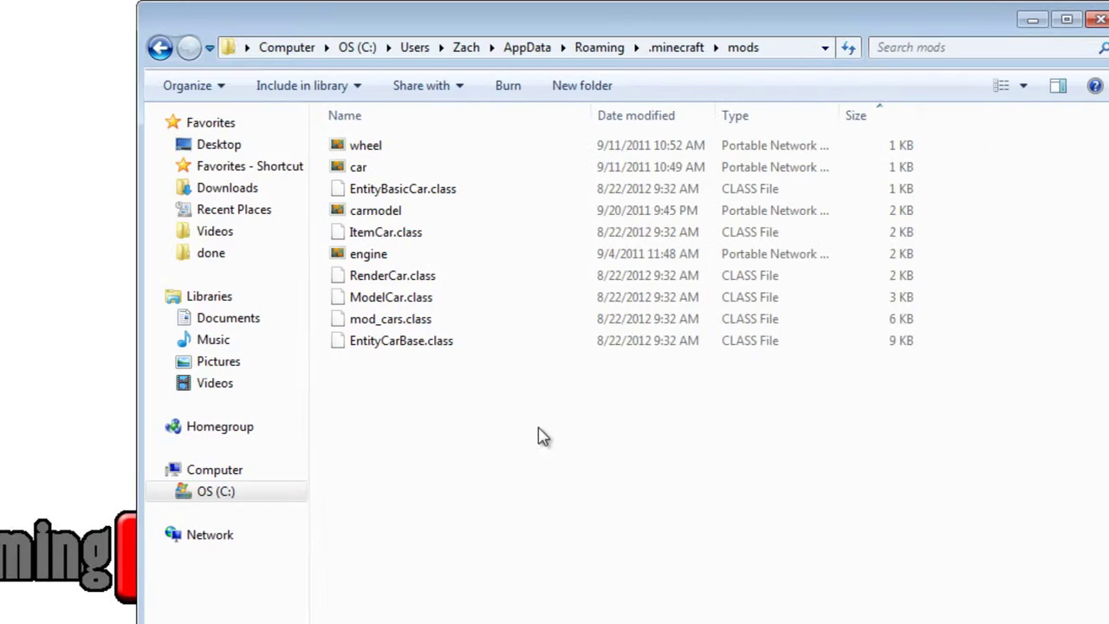
# Create a folder named CarMod inside the mods folder and move all the car mod files into it.
pyautogui.rightClick(538, 428)
pyautogui.moveTo(601, 512)
pyautogui.click(815, 512)
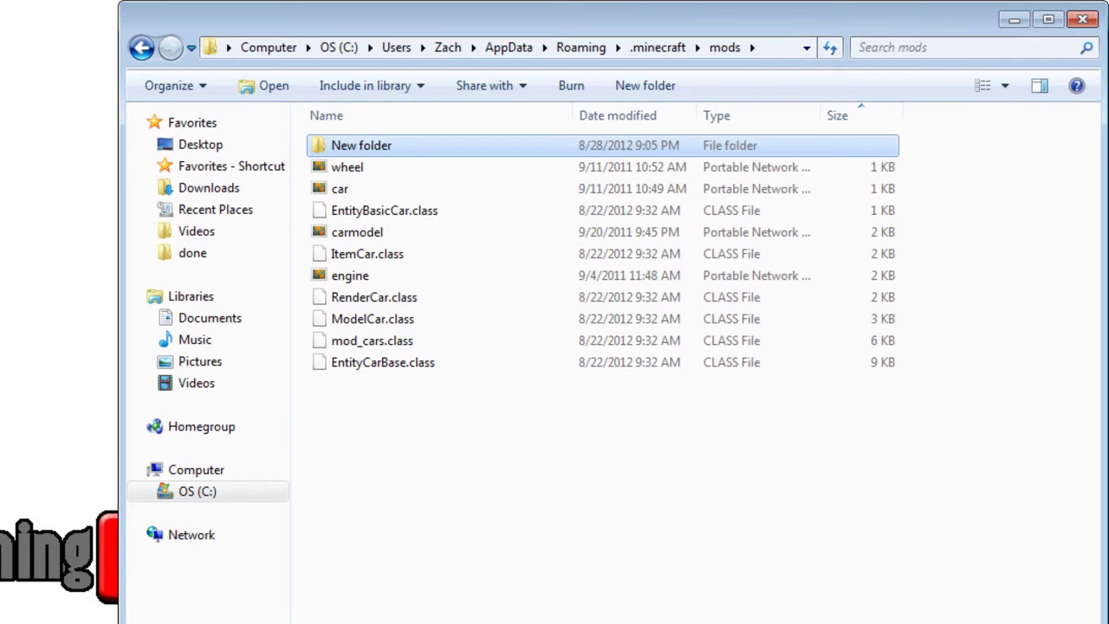
pyautogui.rightClick(402, 153)
pyautogui.click(460, 552)
pyautogui.write('CarMod')
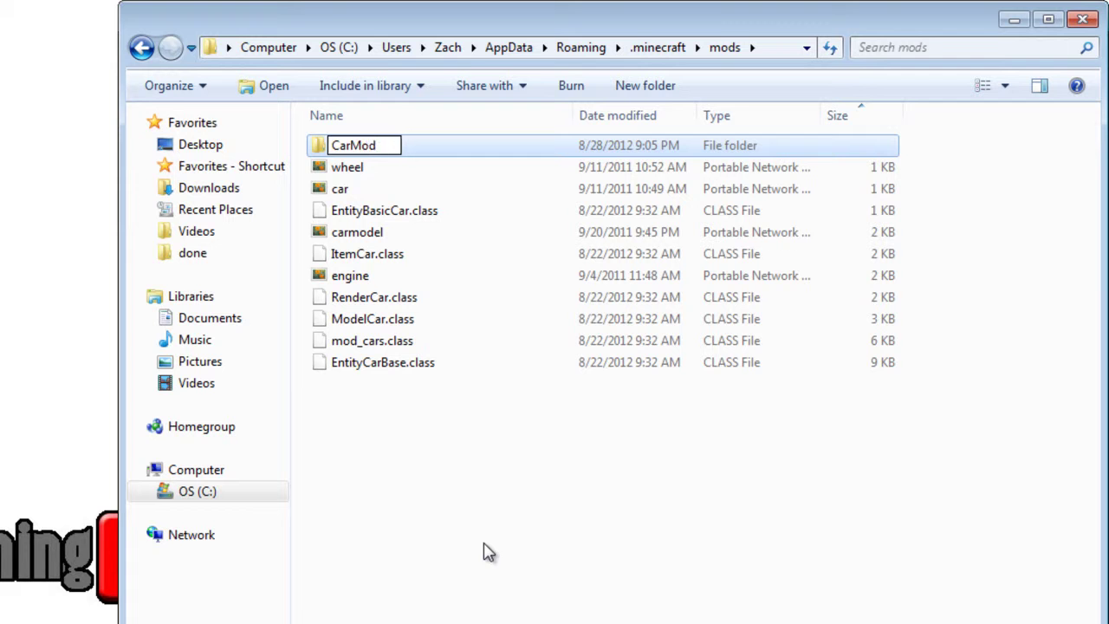
pyautogui.click(488, 552)
pyautogui.moveTo(425, 433); pyautogui.dragTo(330, 174)
pyautogui.moveTo(388, 217); pyautogui.dragTo(372, 149)
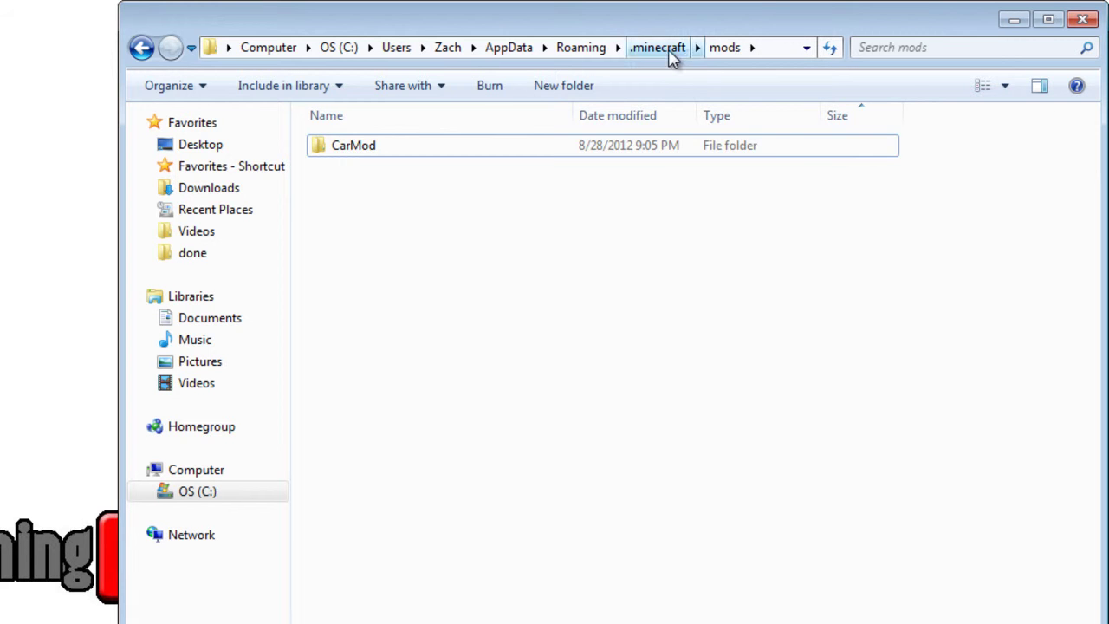
# Go back to the .minecraft folder, look into its bin folder and close the file window.
pyautogui.click(669, 50)
pyautogui.click(378, 136)
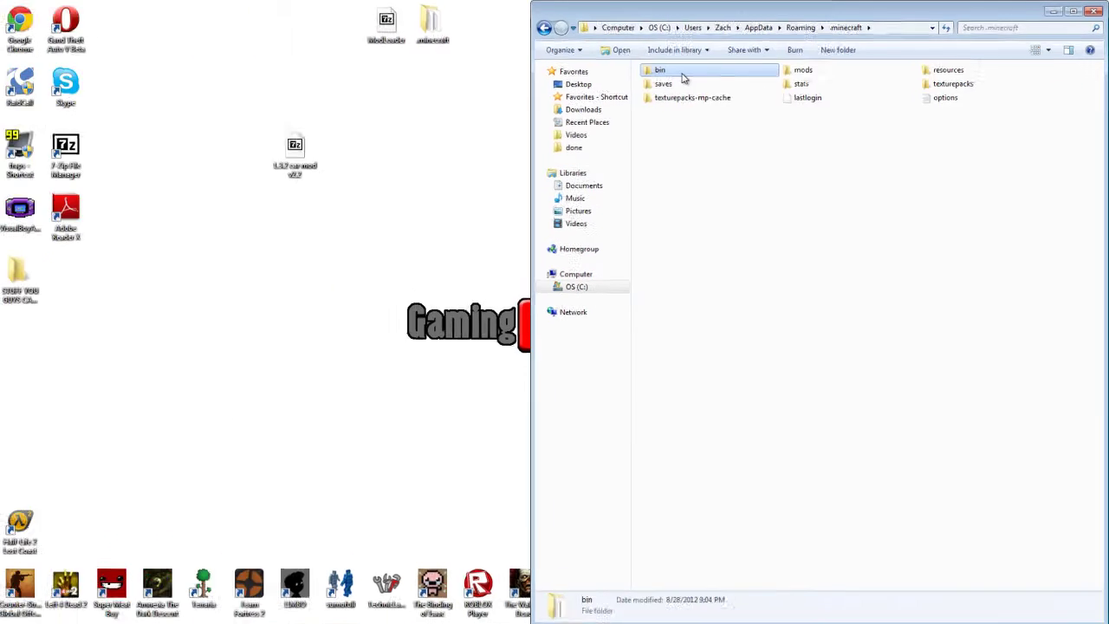
pyautogui.doubleClick(692, 70)
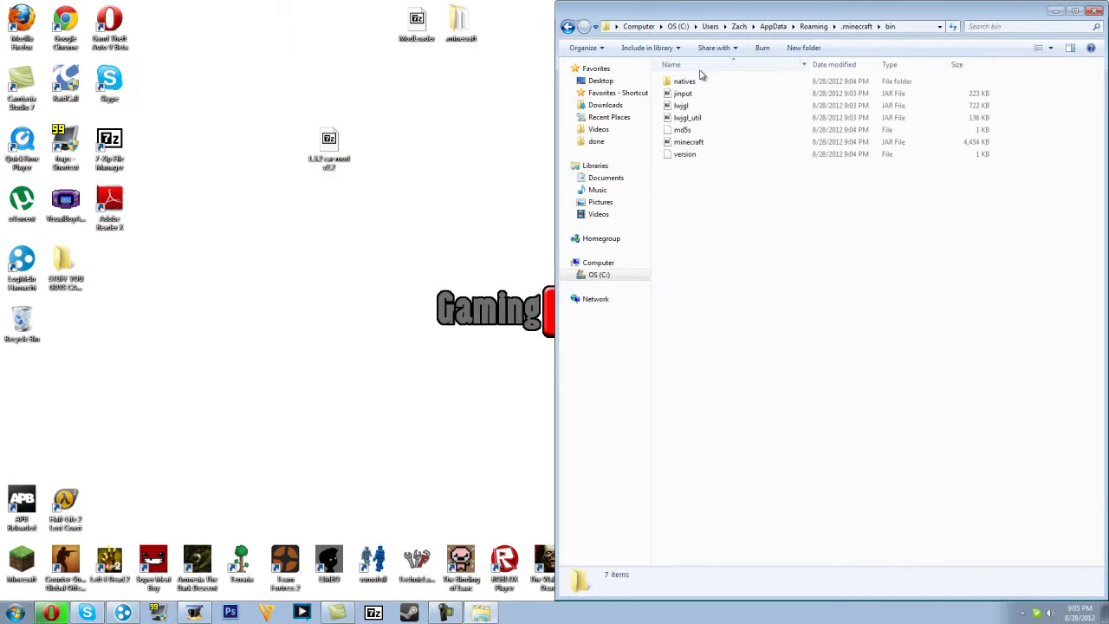
pyautogui.click(1094, 11)
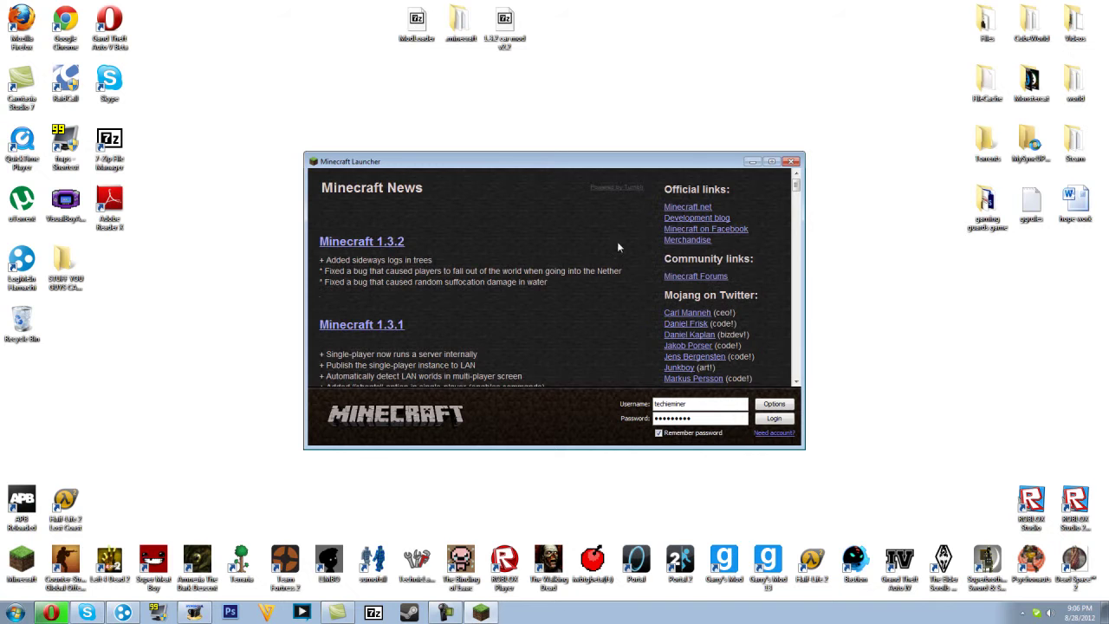
# Maximize the Minecraft launcher, log in with the remembered account and start setting up a new singleplayer world.
pyautogui.click(771, 164)
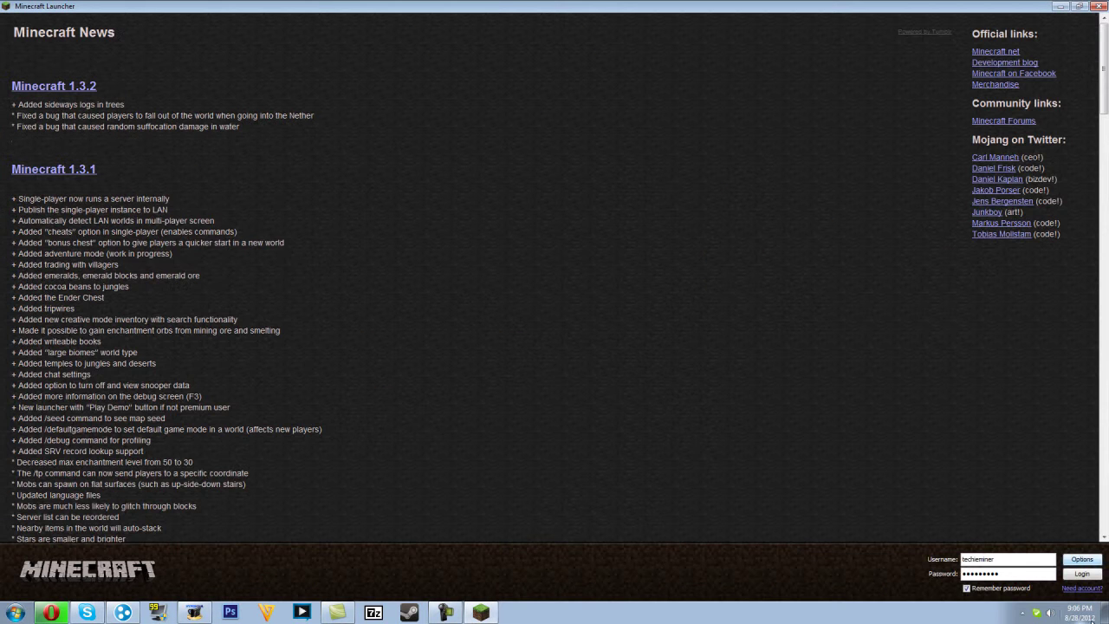
pyautogui.click(1085, 575)
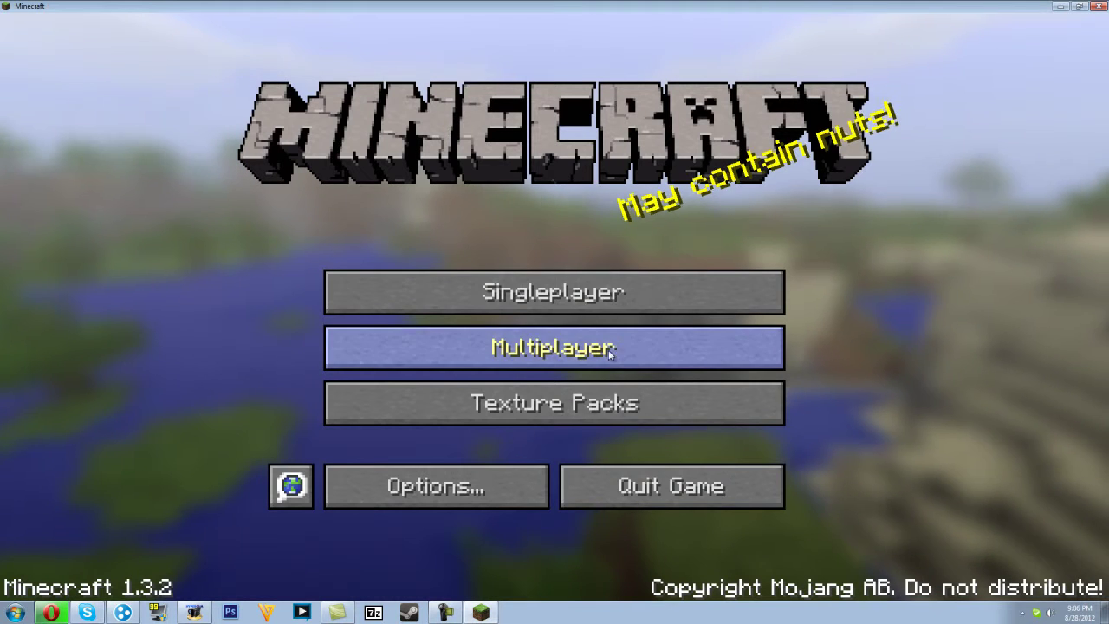
pyautogui.click(620, 295)
pyautogui.click(705, 498)
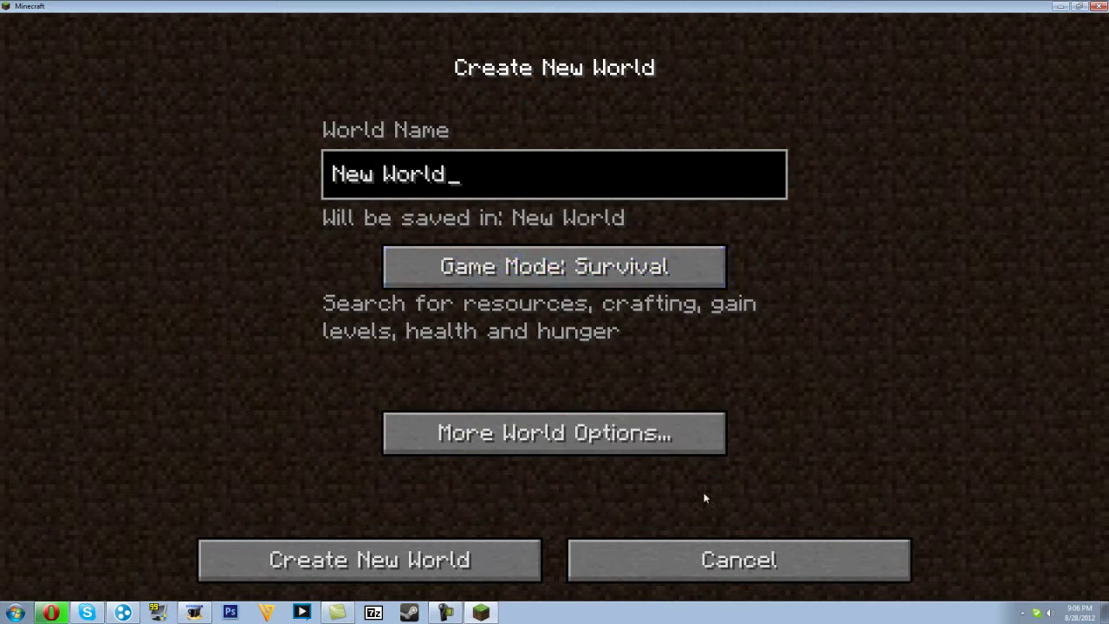
# Set the new world to Creative mode with superflat terrain and create it under the name New World.
pyautogui.click(621, 276)
pyautogui.click(598, 430)
pyautogui.click(407, 349)
pyautogui.click(407, 349)
pyautogui.click(719, 272)
pyautogui.click(592, 431)
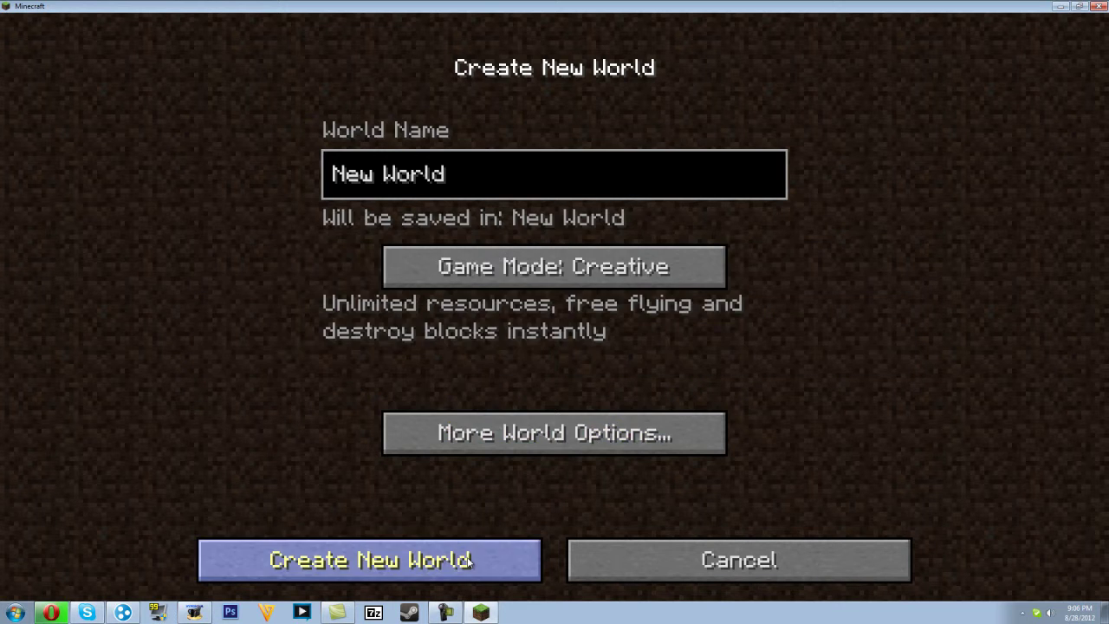
pyautogui.click(467, 561)
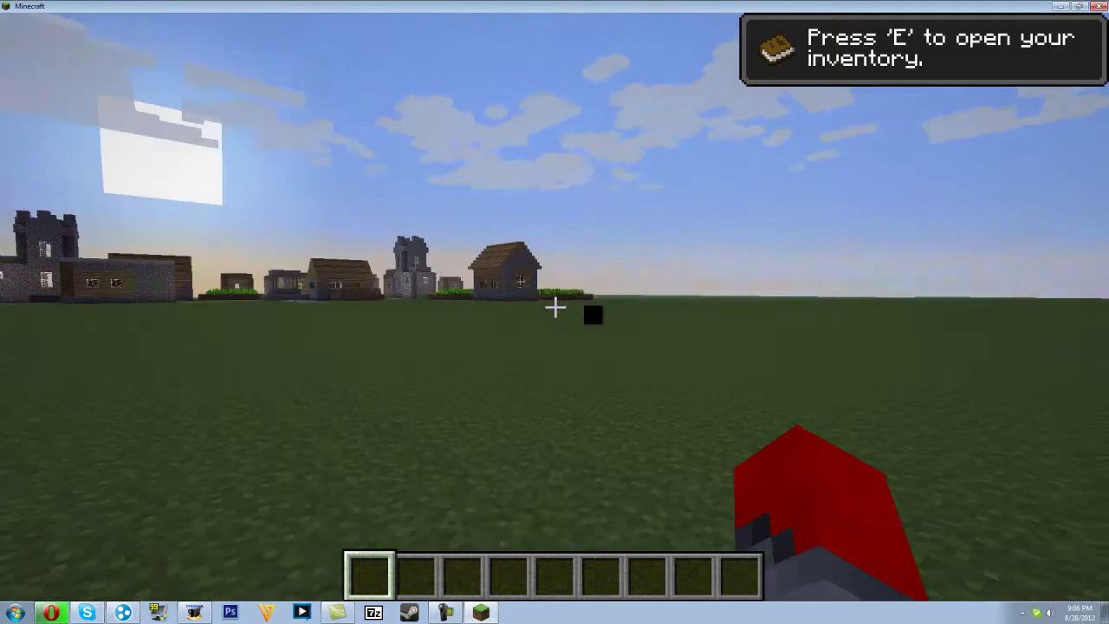
# Search the creative inventory for the car item, put it in the first hotbar slot and place a car on the grass.
pyautogui.press('e')
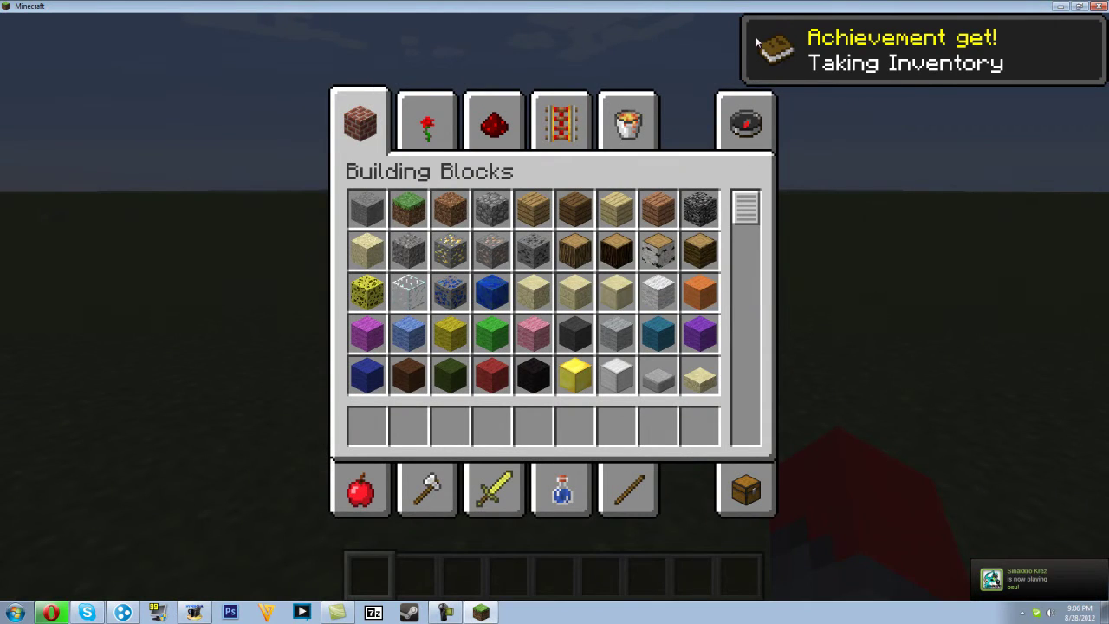
pyautogui.click(745, 117)
pyautogui.write('c')
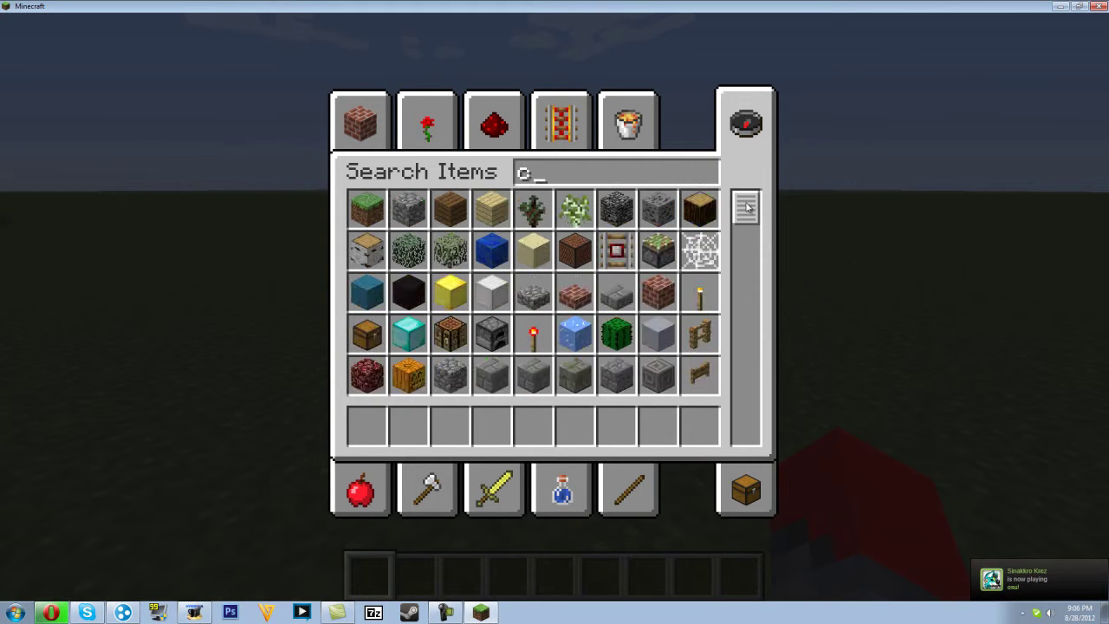
pyautogui.write('a')
pyautogui.click(408, 250)
pyautogui.click(372, 416)
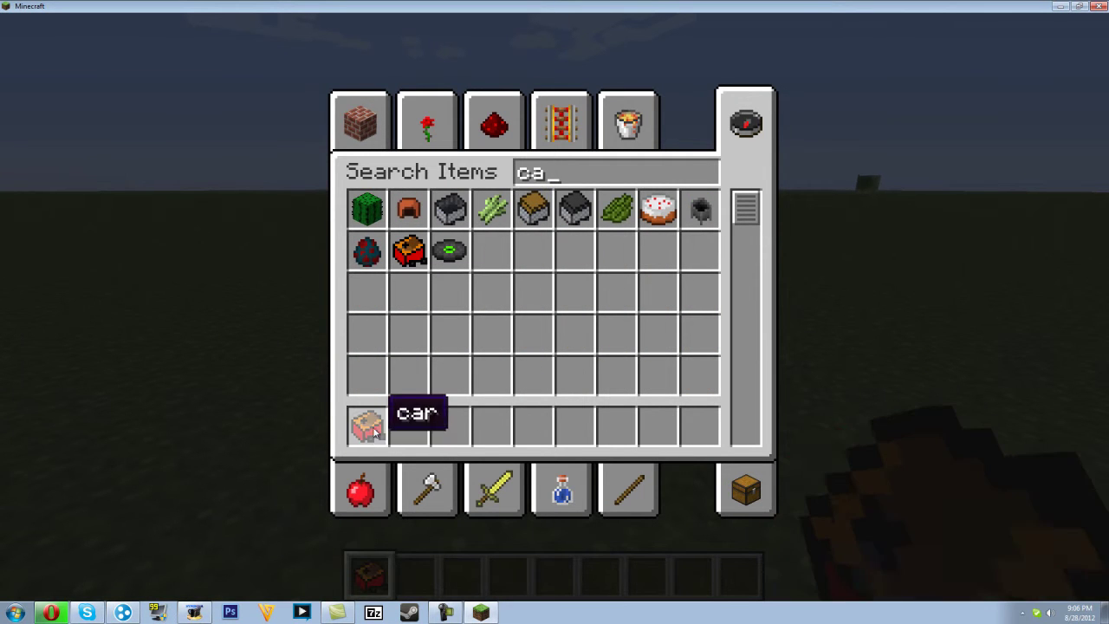
pyautogui.click(583, 121)
pyautogui.press('e')
pyautogui.rightClick(554, 312)
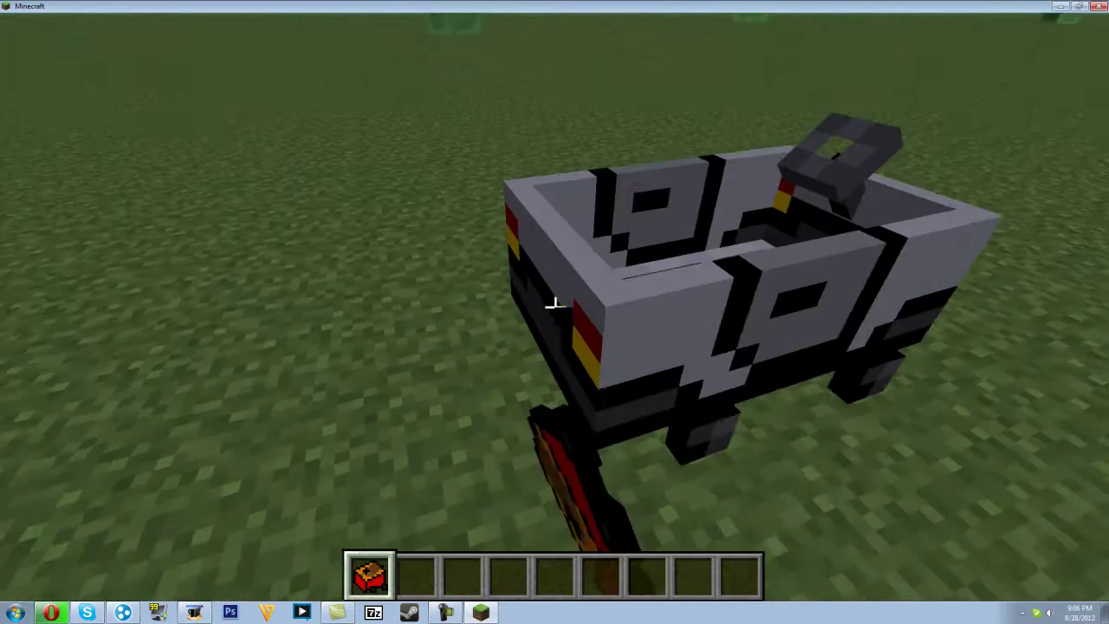
# Search the inventory for coal and put a stack of 64 in the second hotbar slot.
pyautogui.scroll(-1, 555, 312)
pyautogui.press('e')
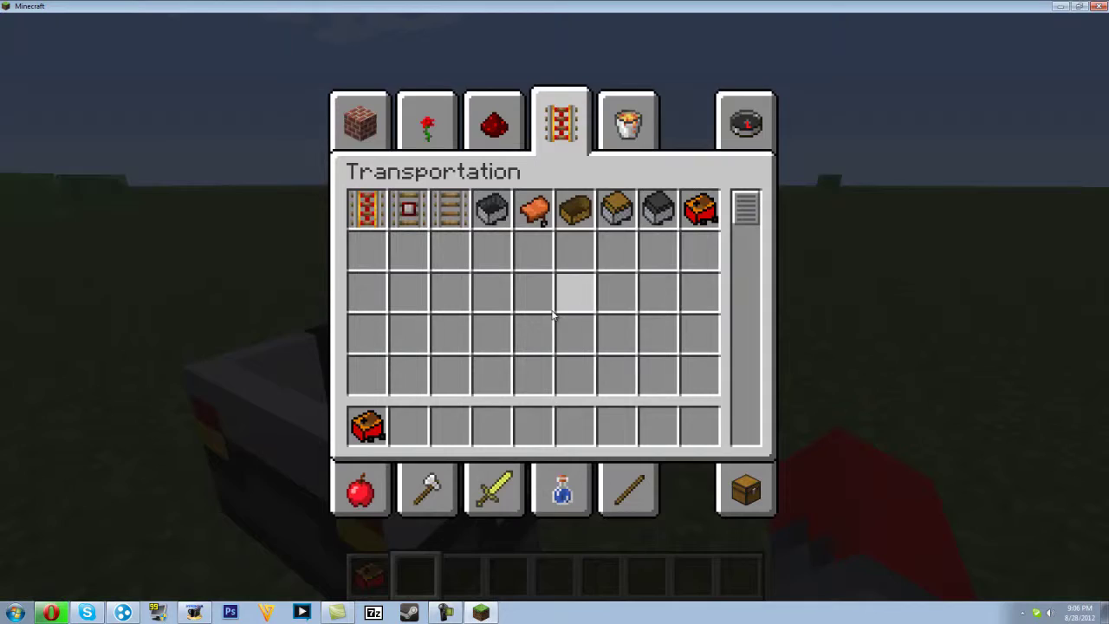
pyautogui.click(763, 121)
pyautogui.write('ooal')
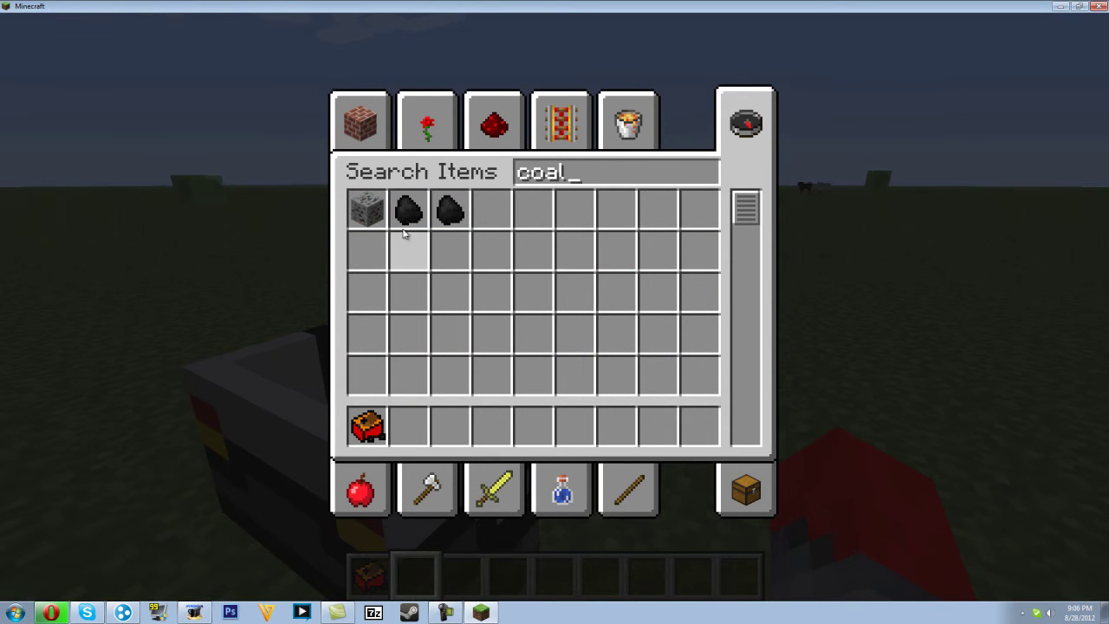
pyautogui.press('Escape')
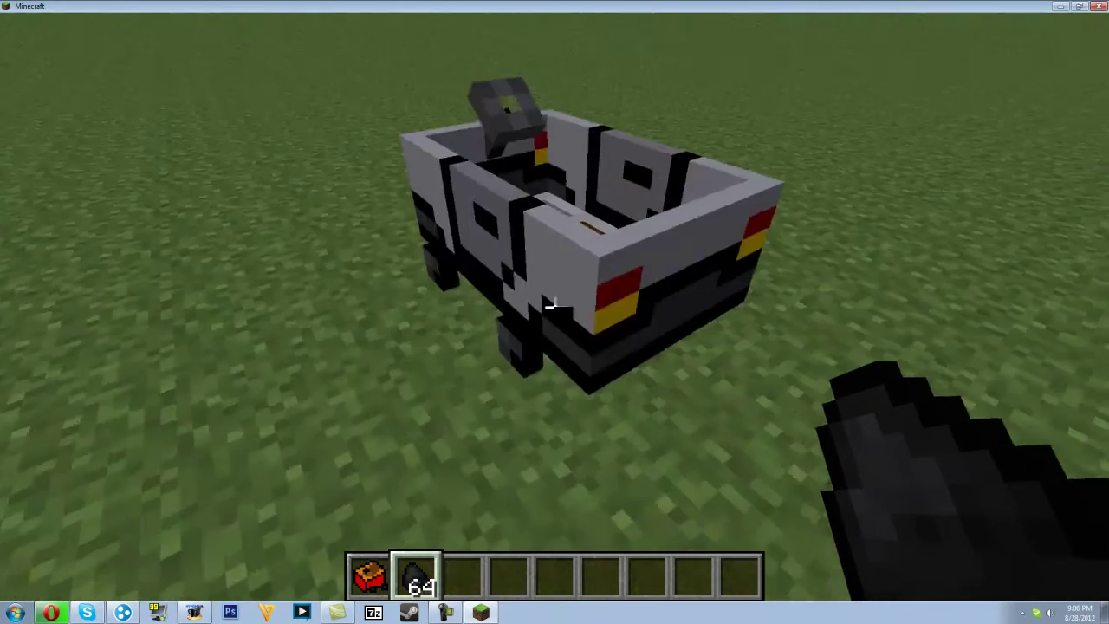
# Fuel the placed car with the coal, get into it and drive forward.
pyautogui.rightClick(555, 307)
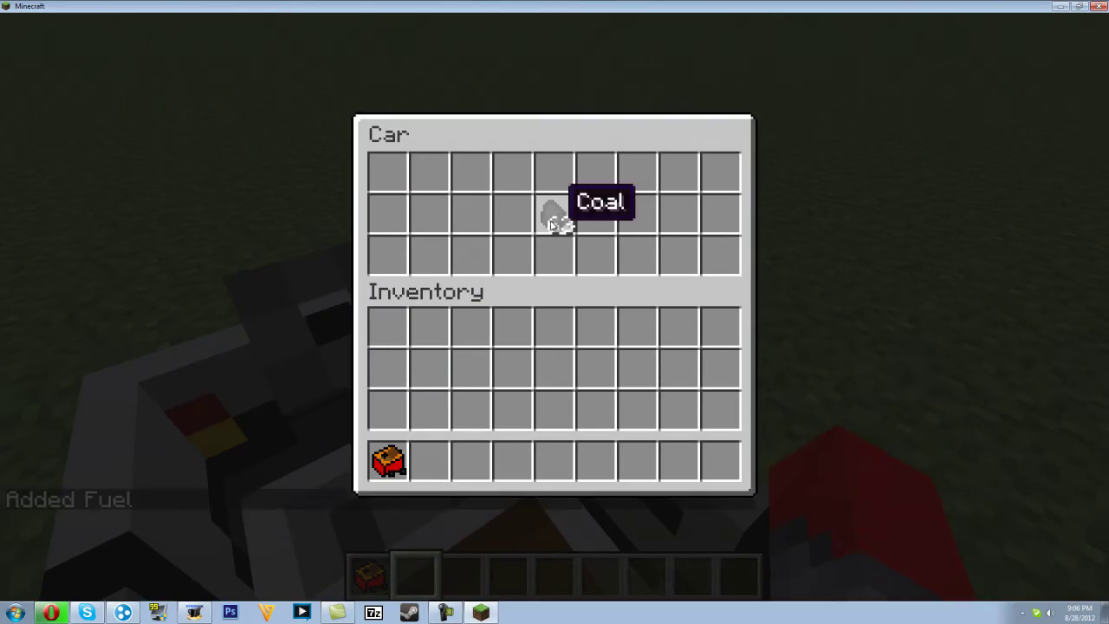
pyautogui.press('Escape')
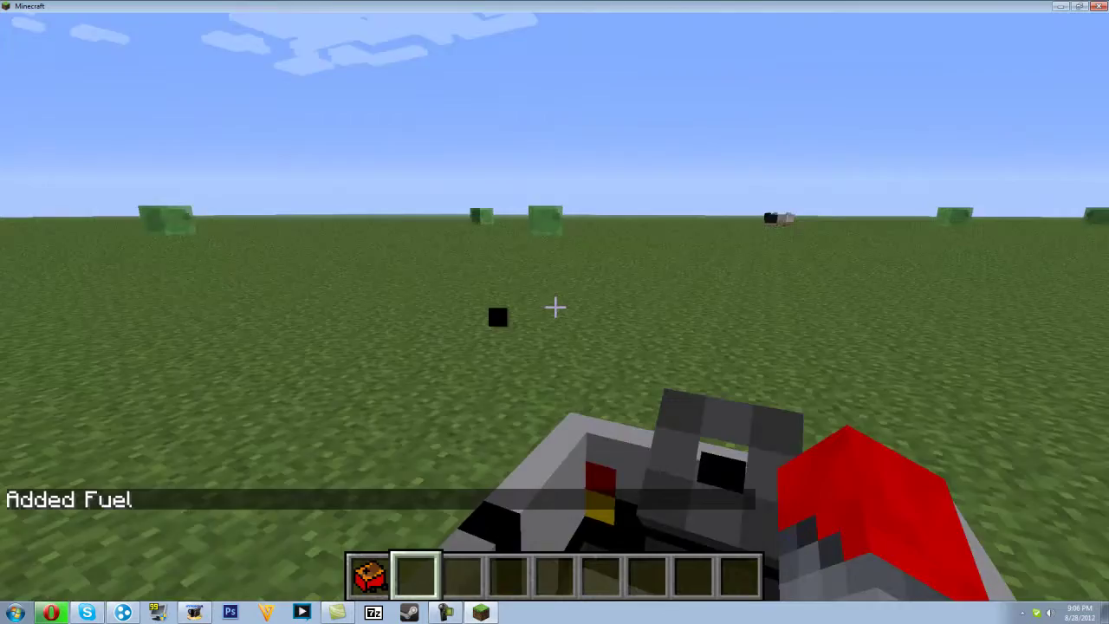
pyautogui.rightClick(554, 307)
pyautogui.press('w')
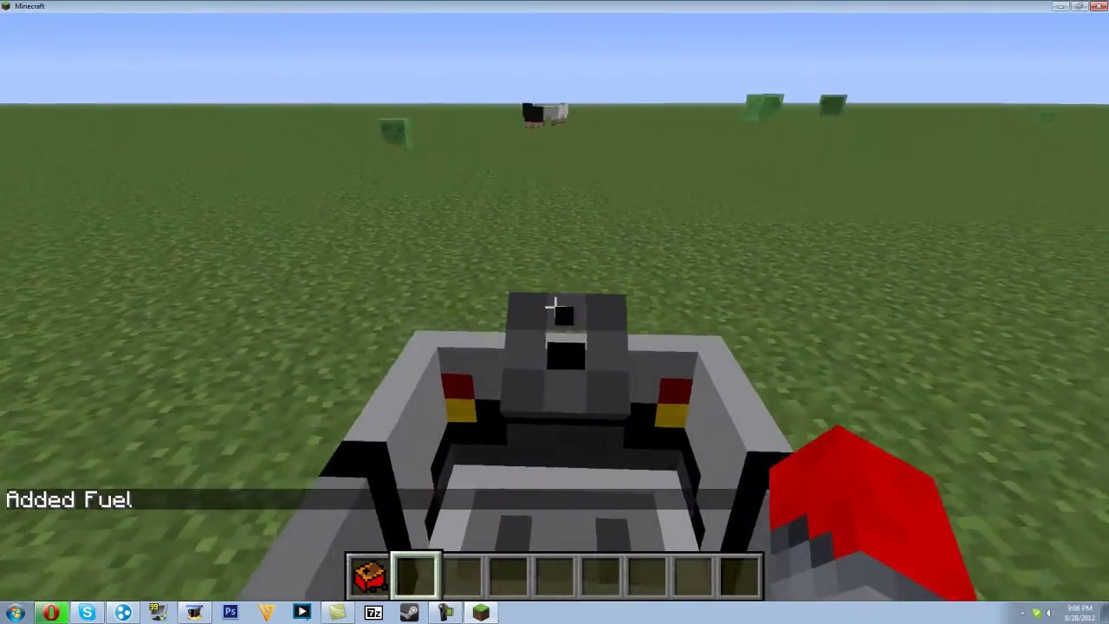
# Set the game difficulty to Peaceful and return to the game.
pyautogui.press('Escape')
pyautogui.click(450, 370)
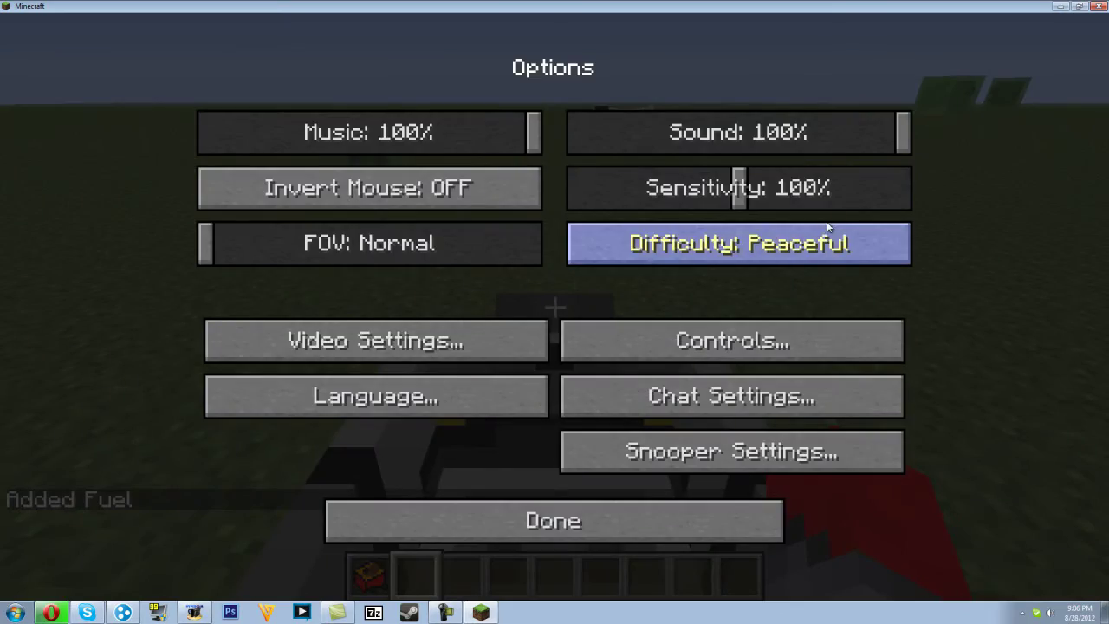
pyautogui.press('Escape')
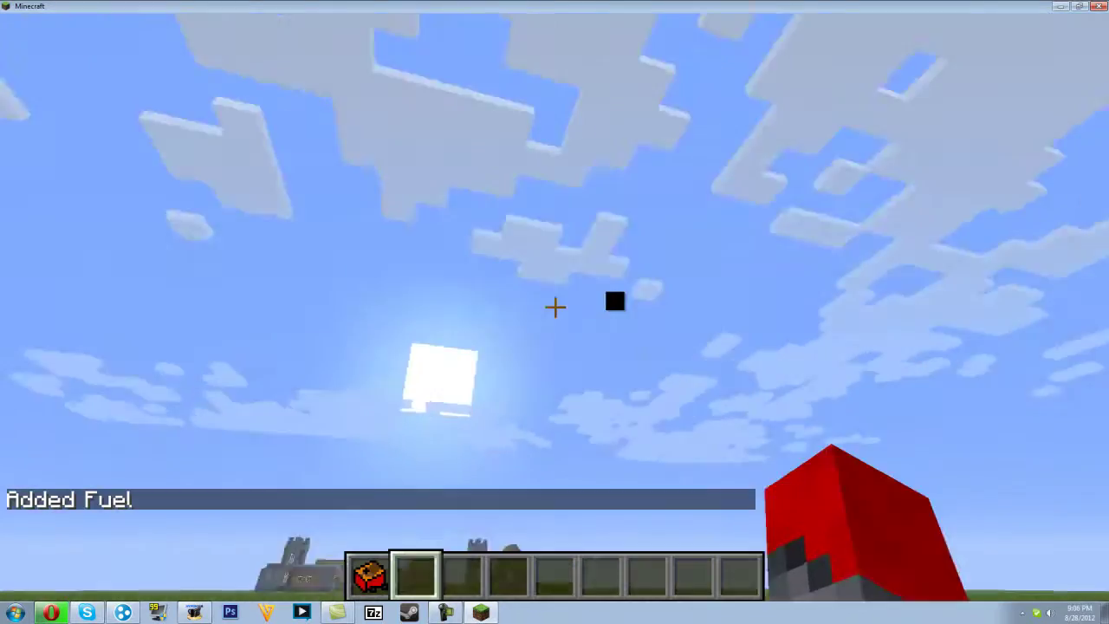